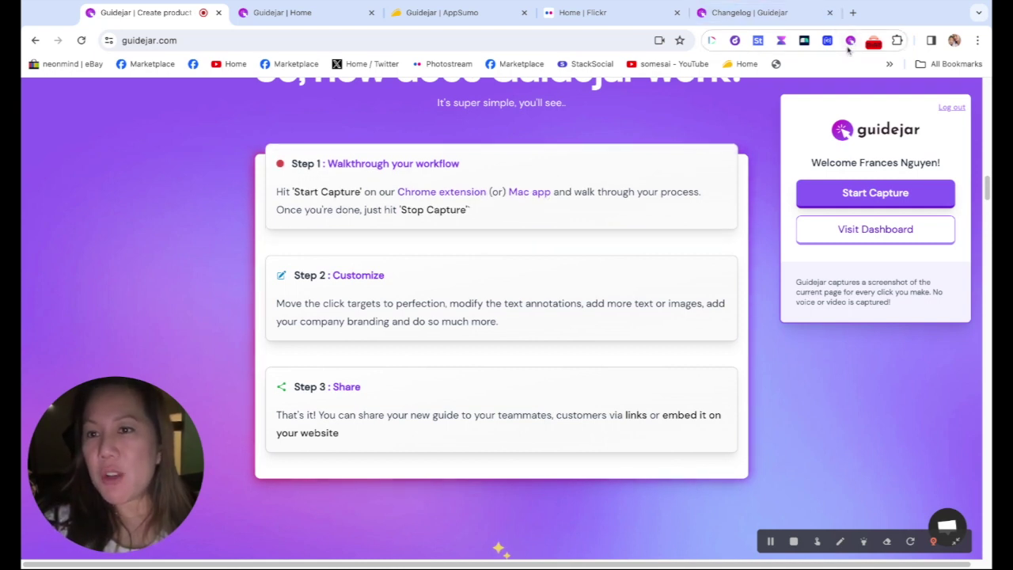
Switch to the Guidejar dashboard listing the three saved guides with 3, 5 and 7 steps
left_click(851, 44)
left_click(851, 46)
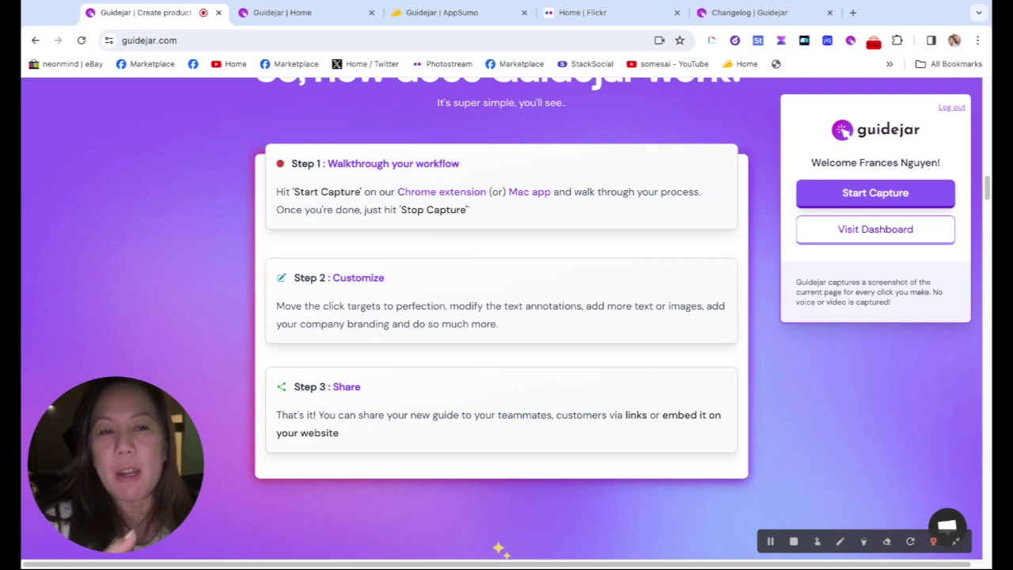
left_click(306, 12)
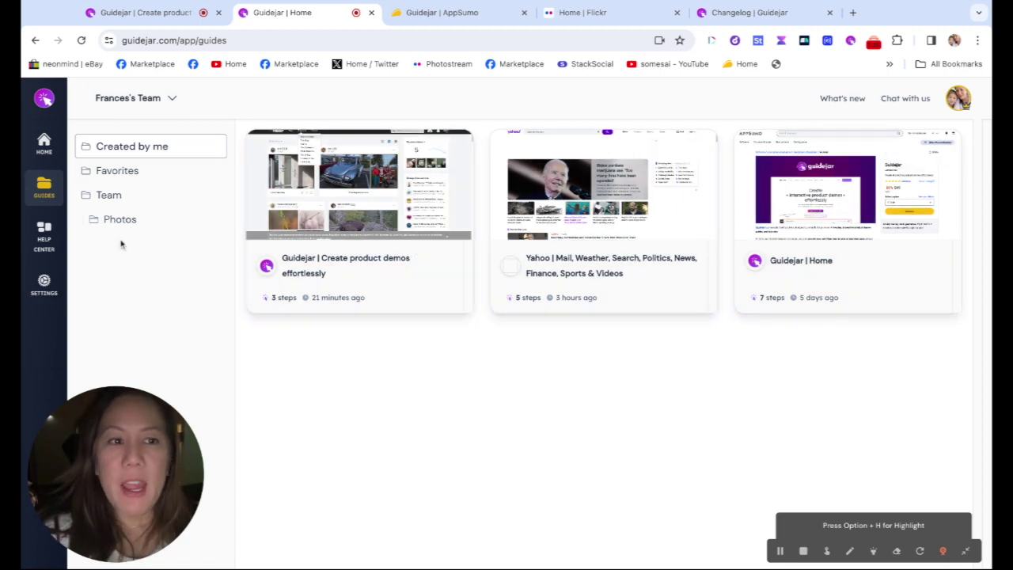
Delete the Photos folder and create two new folders under Team
left_click(216, 223)
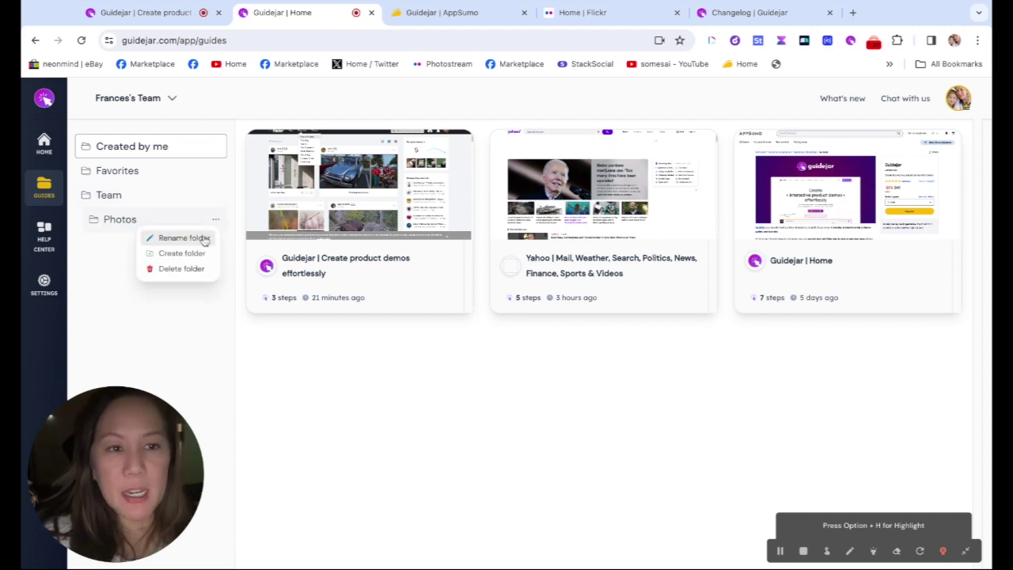
left_click(198, 269)
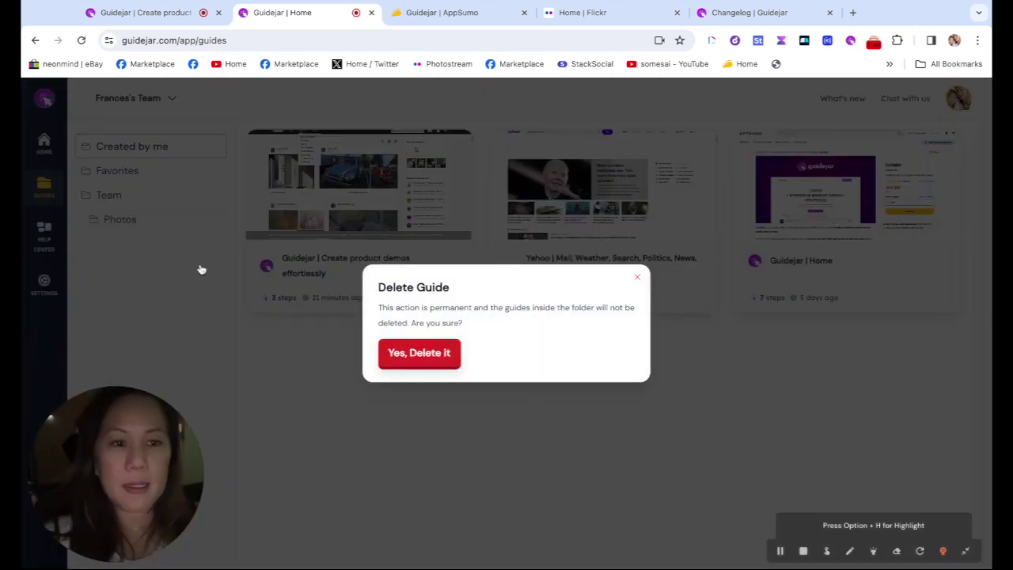
left_click(412, 348)
left_click(215, 197)
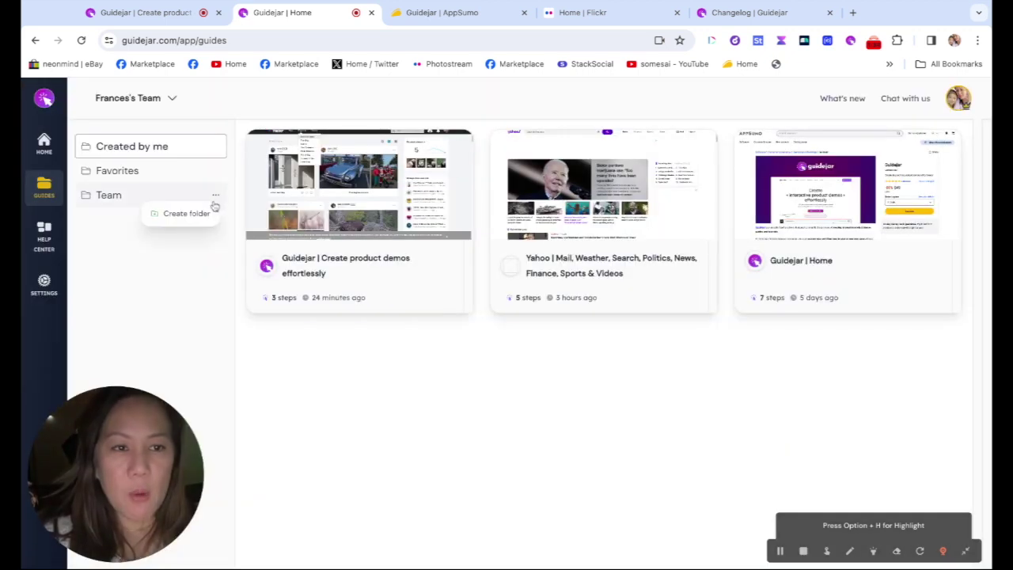
left_click(198, 216)
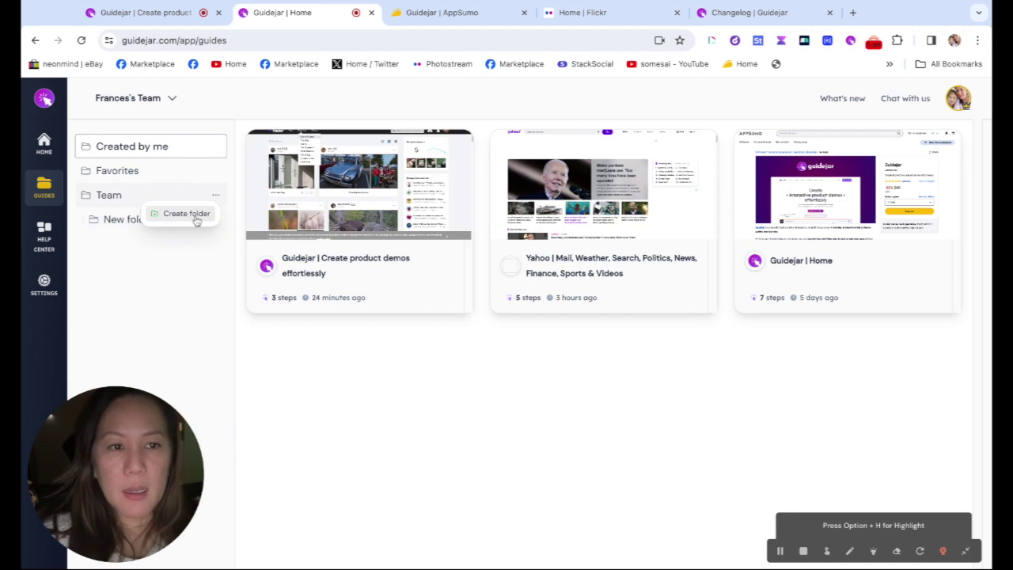
left_click(196, 219)
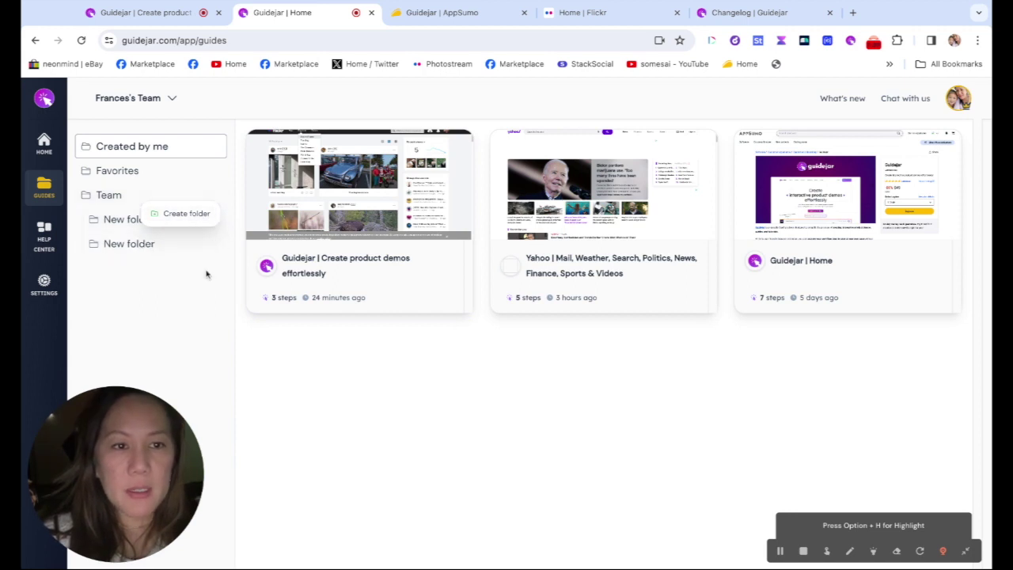
Rename the two new Team folders 'Flickr' and 'OIT help'
left_click(215, 219)
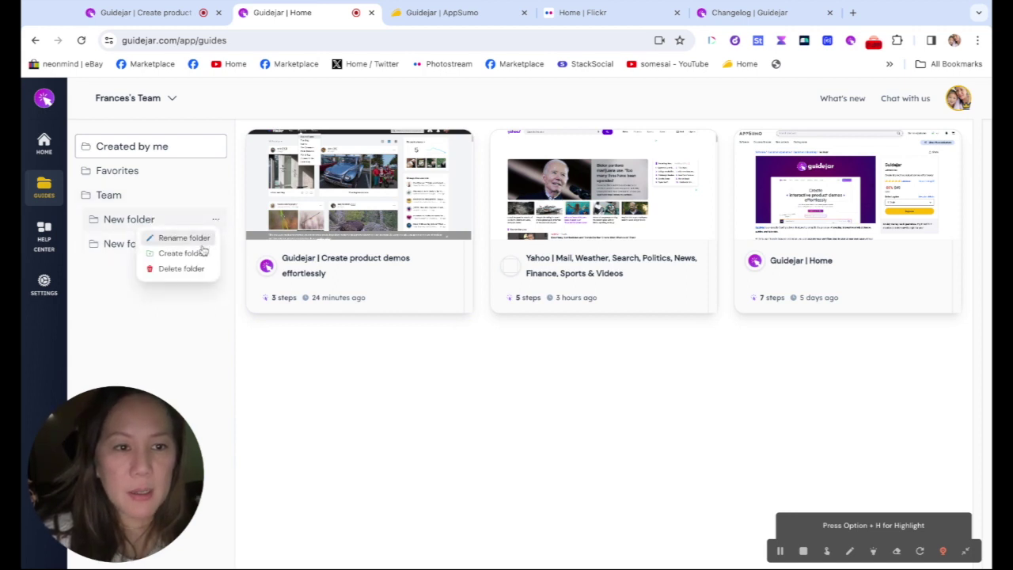
left_click(198, 239)
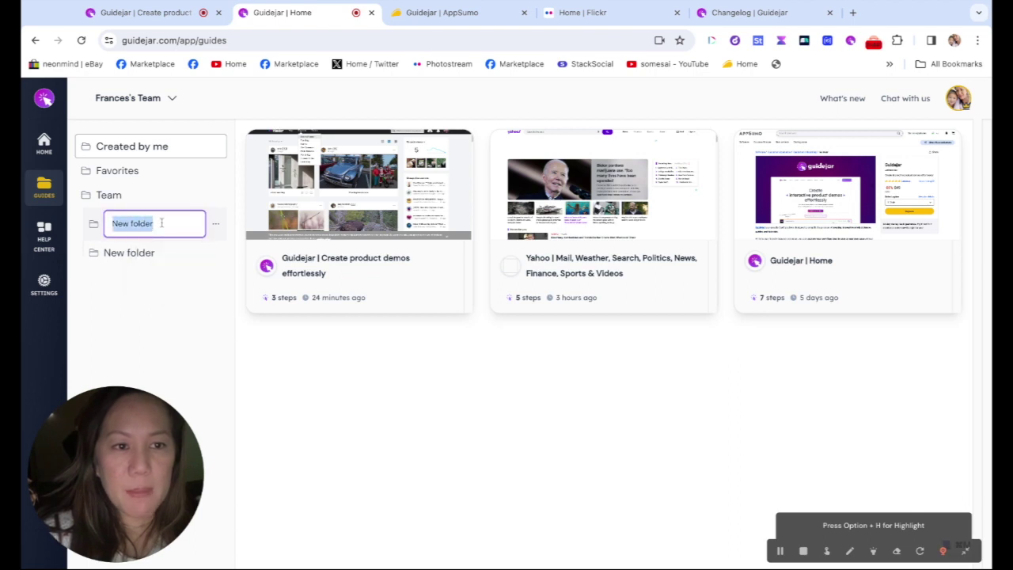
type("Flic")
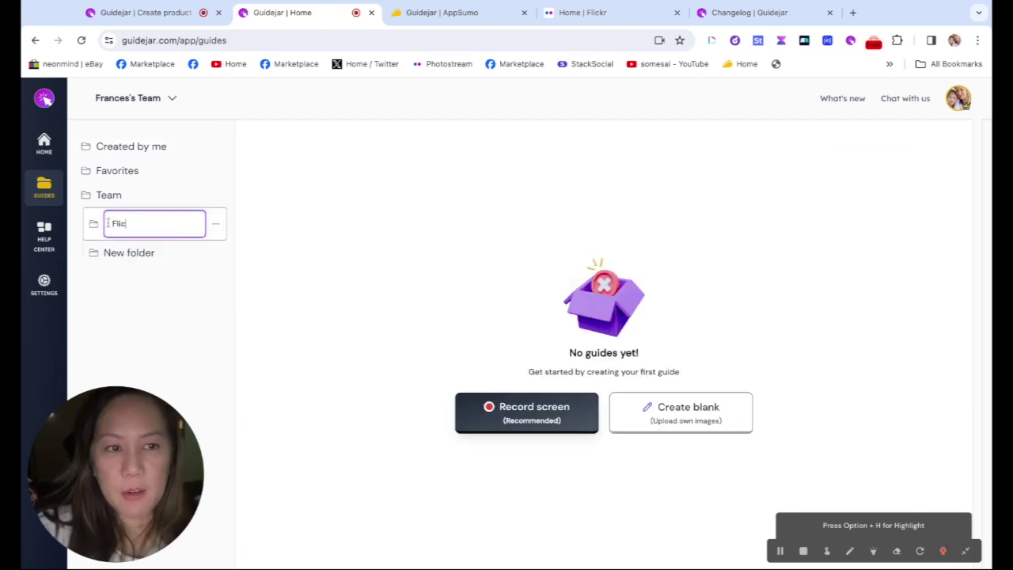
type("kr")
left_click(163, 281)
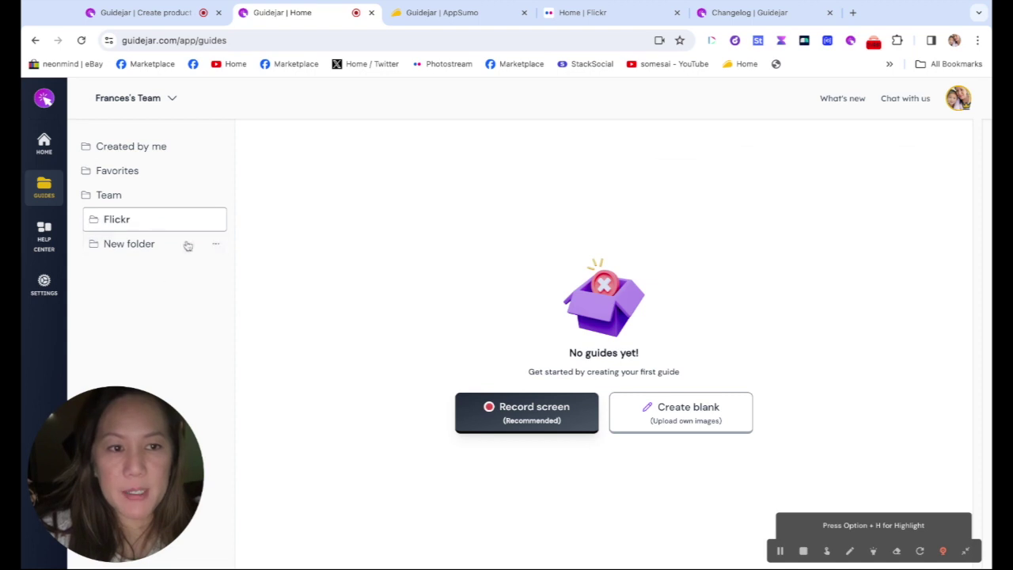
left_click(215, 244)
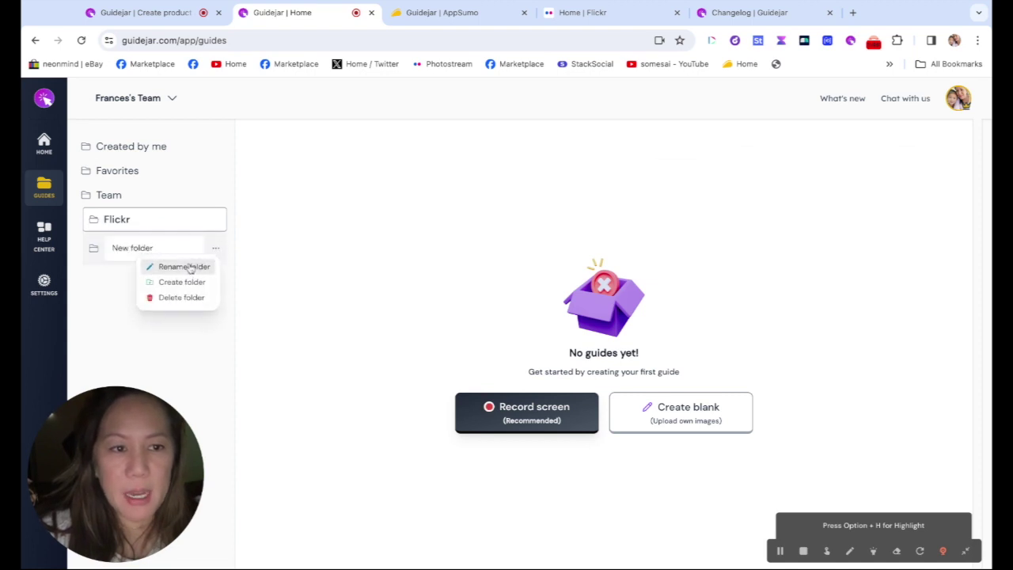
left_click(186, 266)
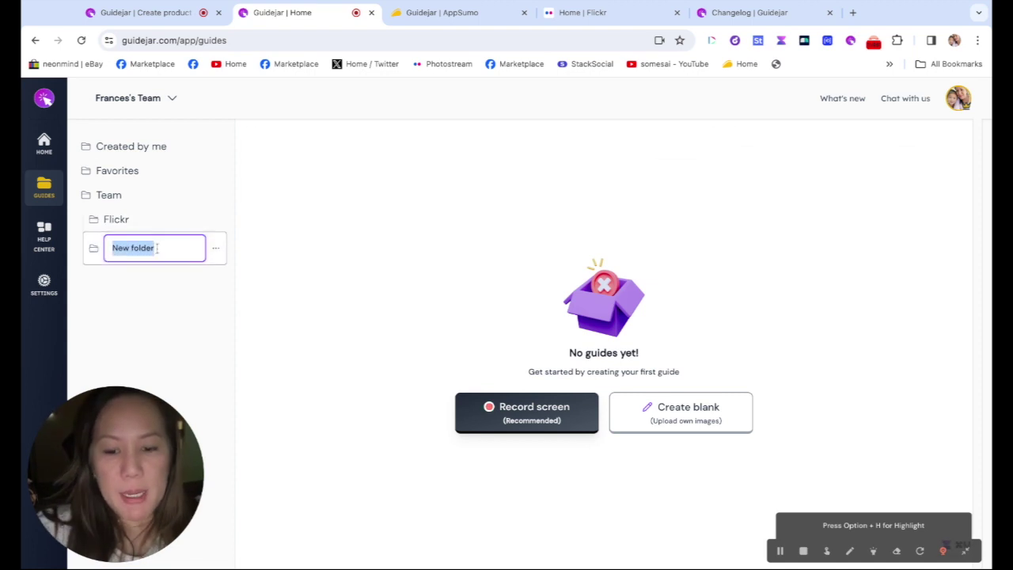
type("OIT help")
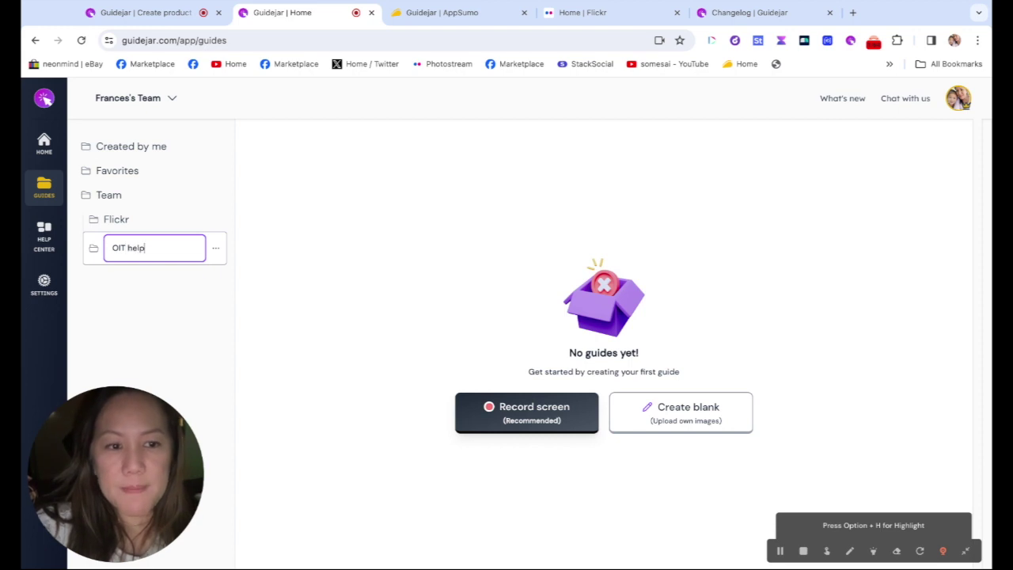
left_click(144, 283)
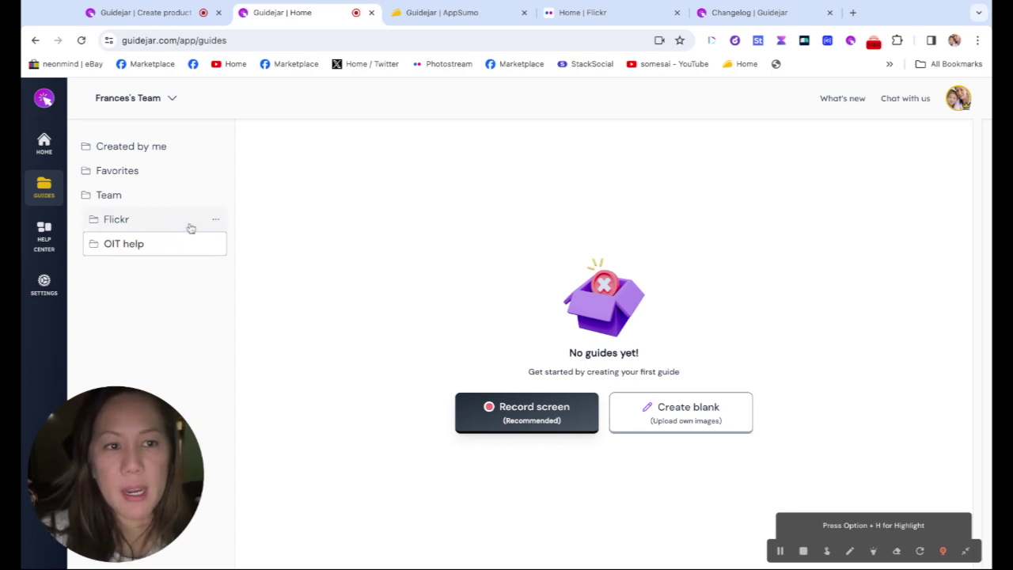
In the team's General settings, remove the current logo and upload the somesai image as the new logo
left_click(45, 287)
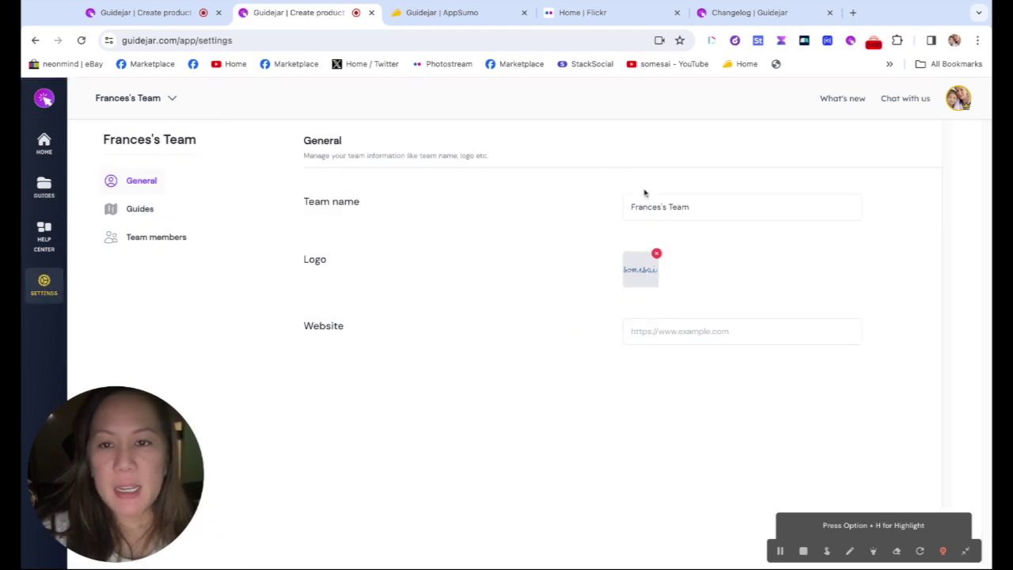
triple_click(711, 210)
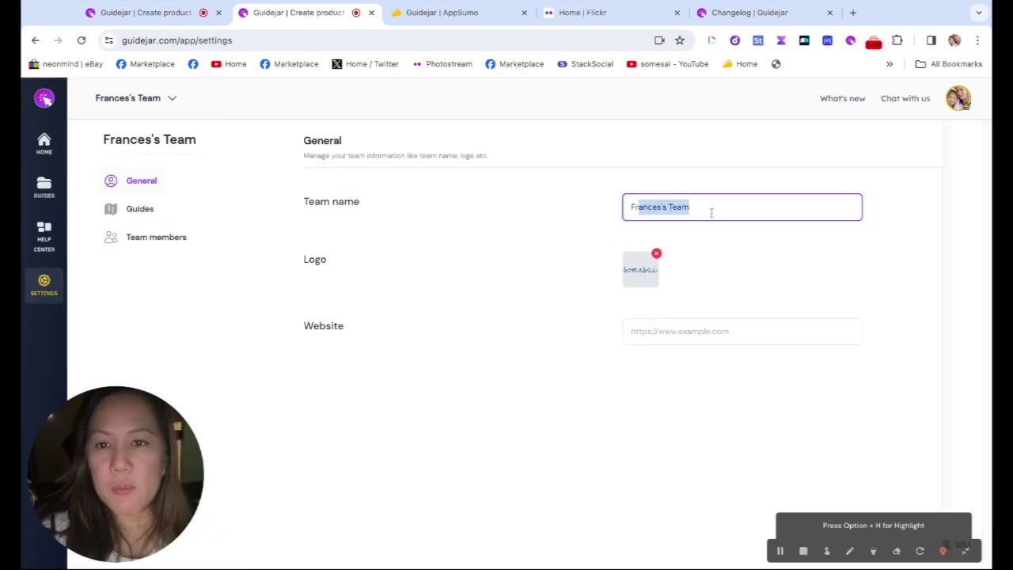
left_click(656, 254)
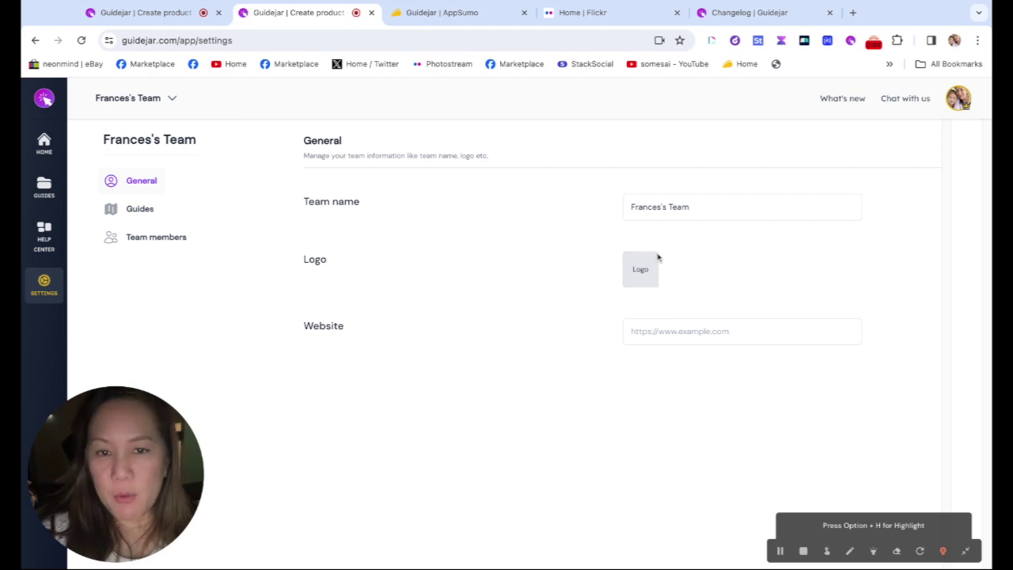
left_click(642, 278)
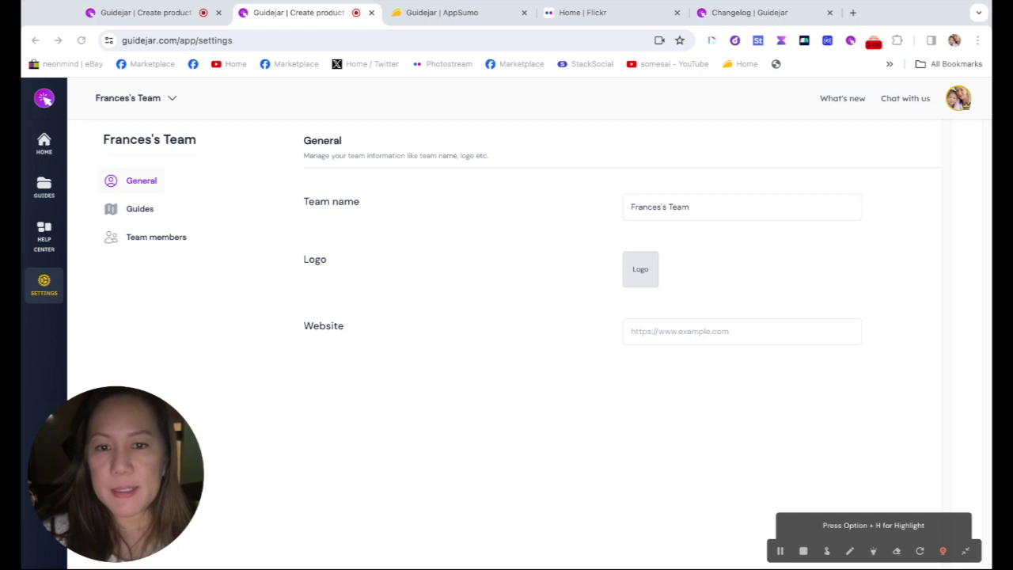
key("Return")
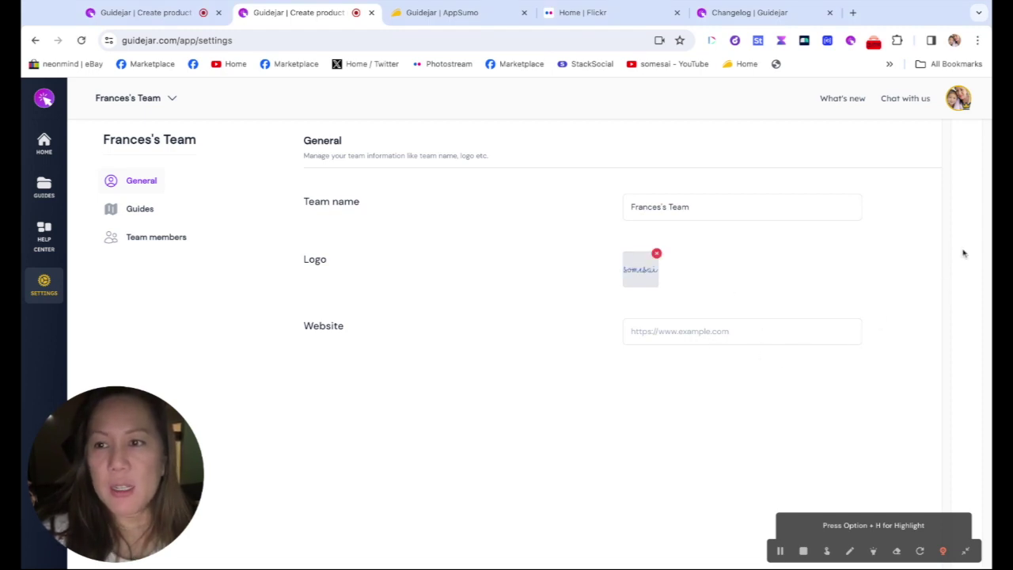
In the Guides appearance settings, set the brand colour to dark magenta #441439
left_click(139, 210)
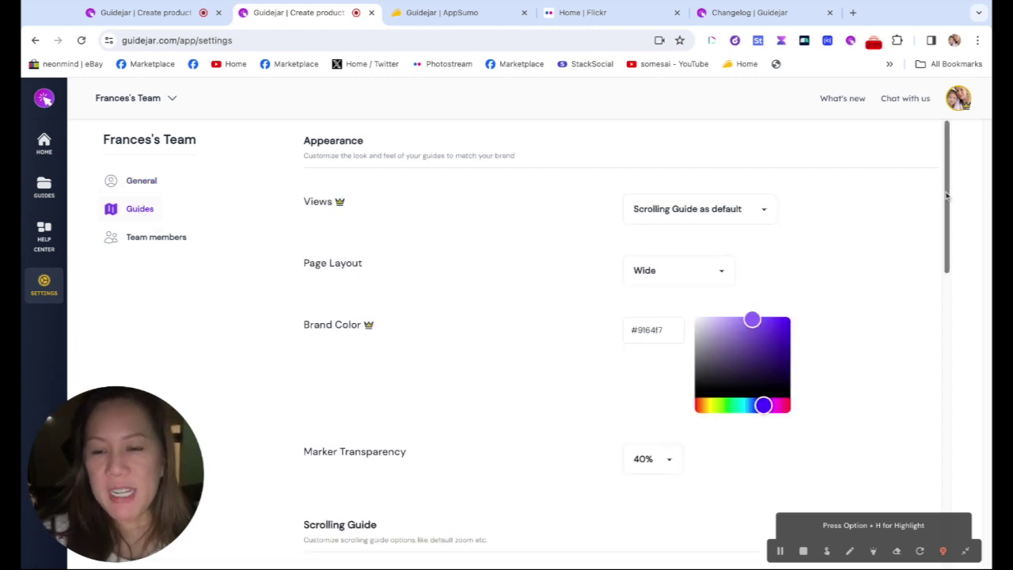
scroll(947, 195, "down", 3)
scroll(947, 195, "down", 5)
scroll(947, 195, "up", 7)
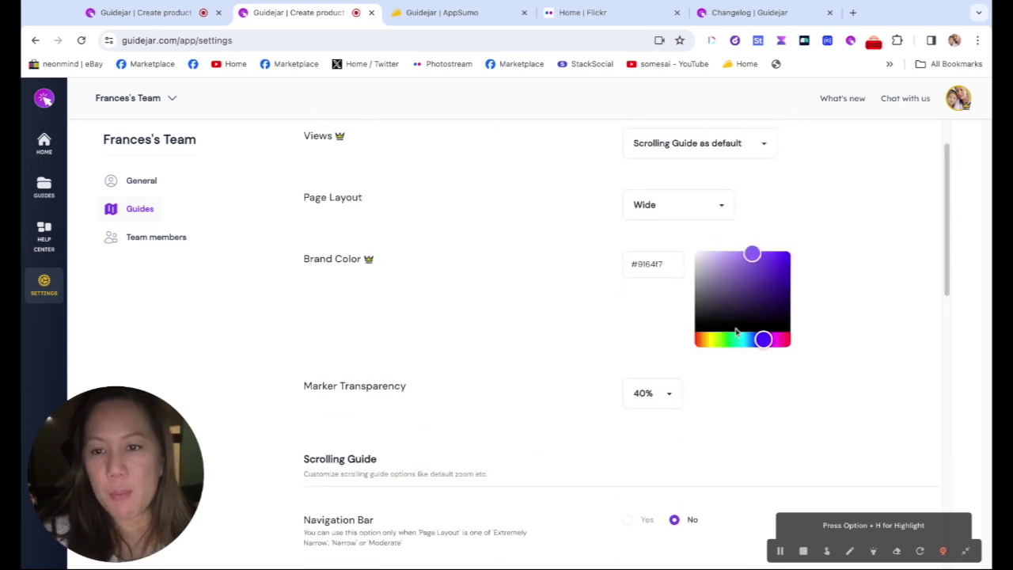
left_click(748, 276)
left_click(739, 339)
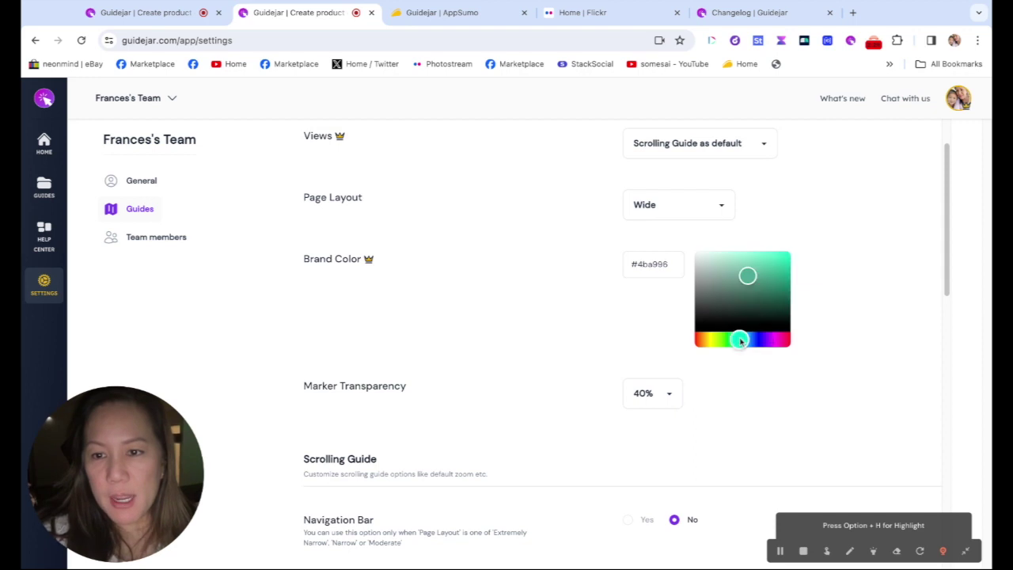
left_click(763, 305)
left_click(762, 338)
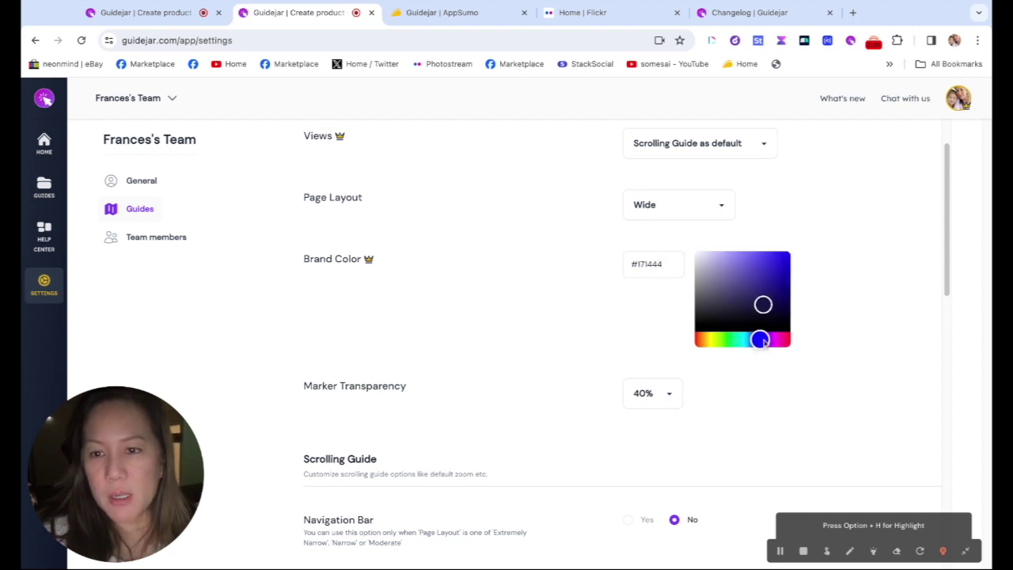
left_click(779, 339)
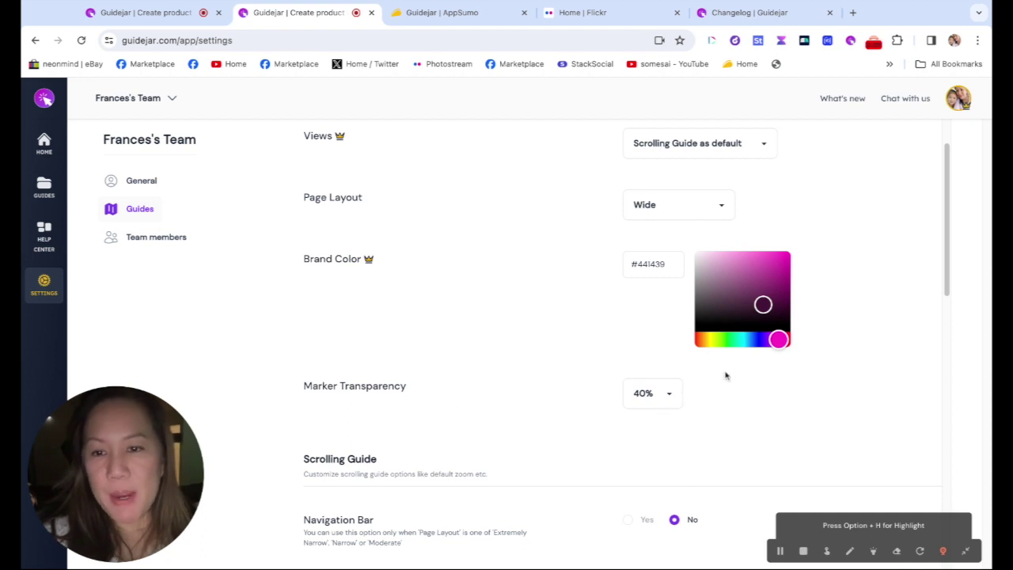
Set the marker transparency to 40% and review the remaining guide settings
left_click(670, 396)
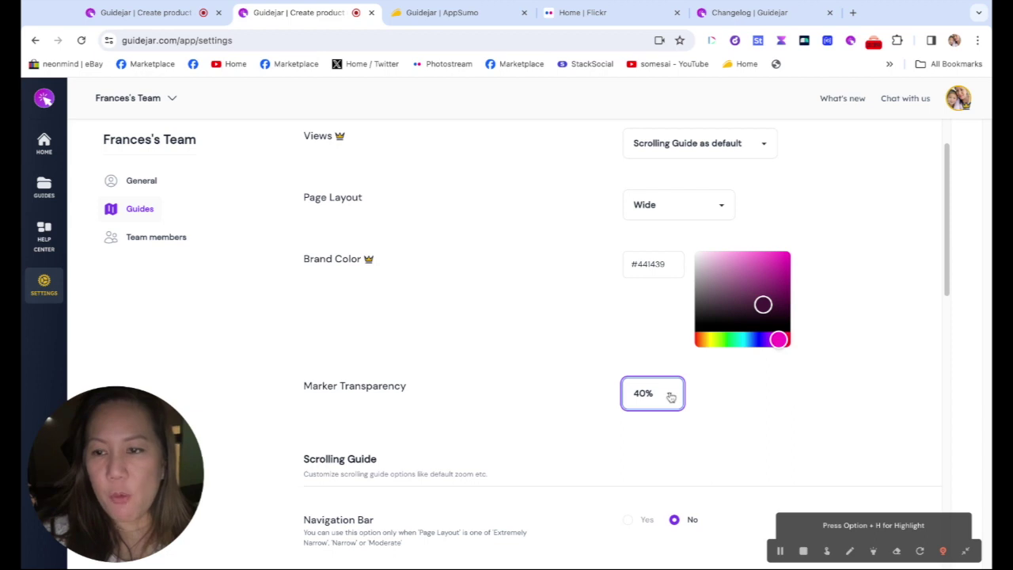
scroll(946, 270, "down", 3)
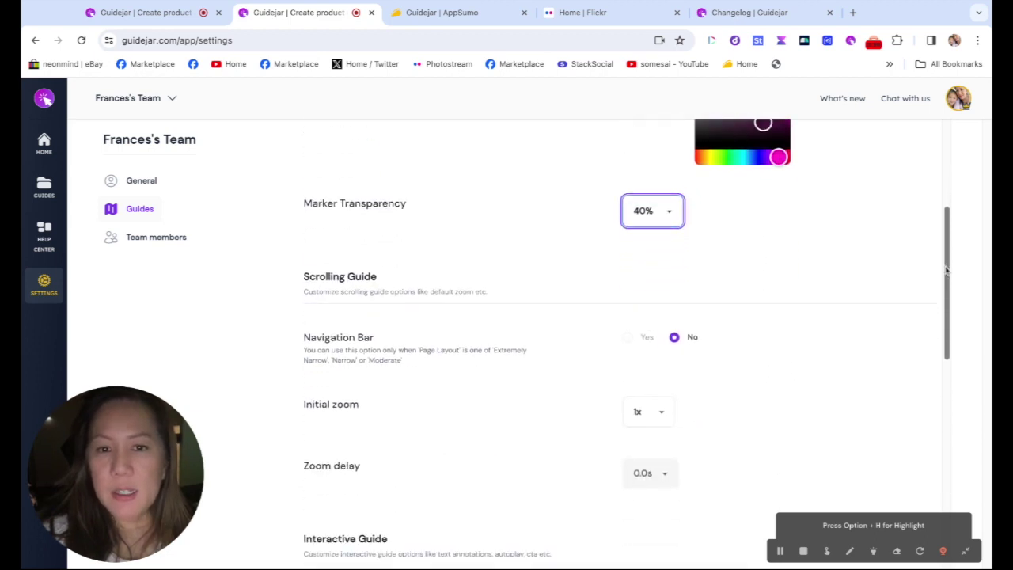
scroll(946, 270, "down", 1)
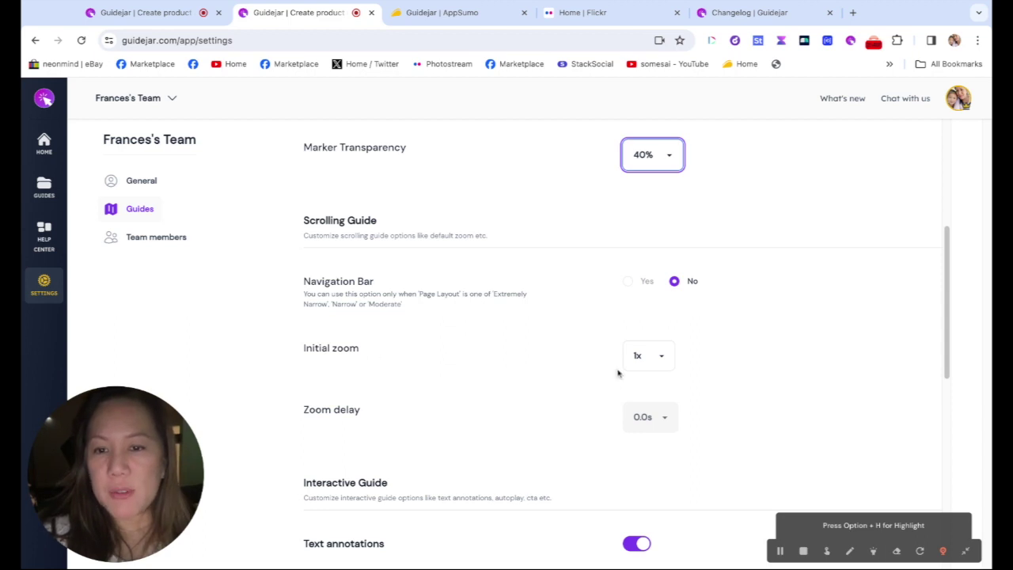
scroll(947, 364, "down", 3)
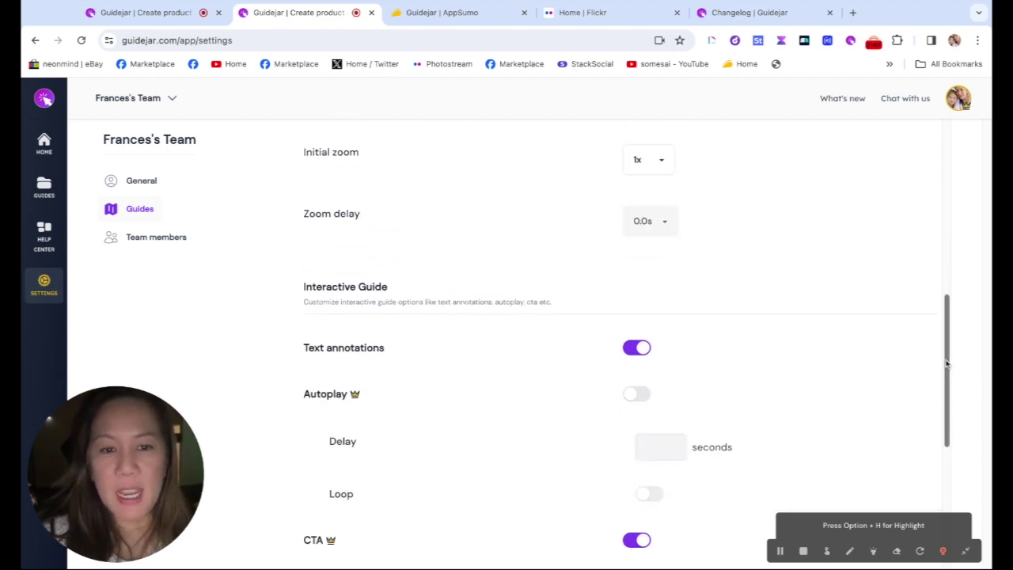
scroll(946, 363, "down", 4)
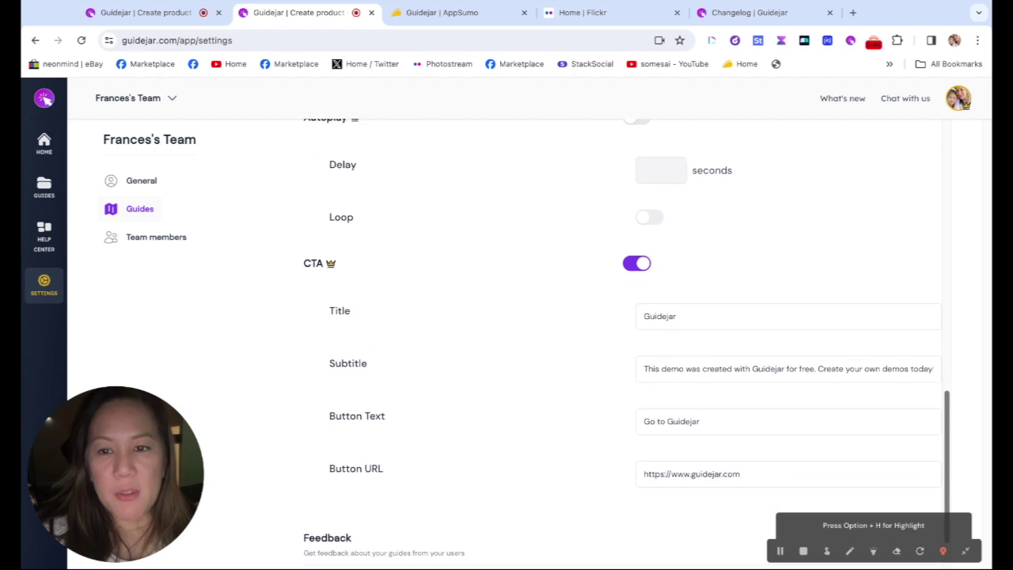
scroll(623, 340, "down", 1)
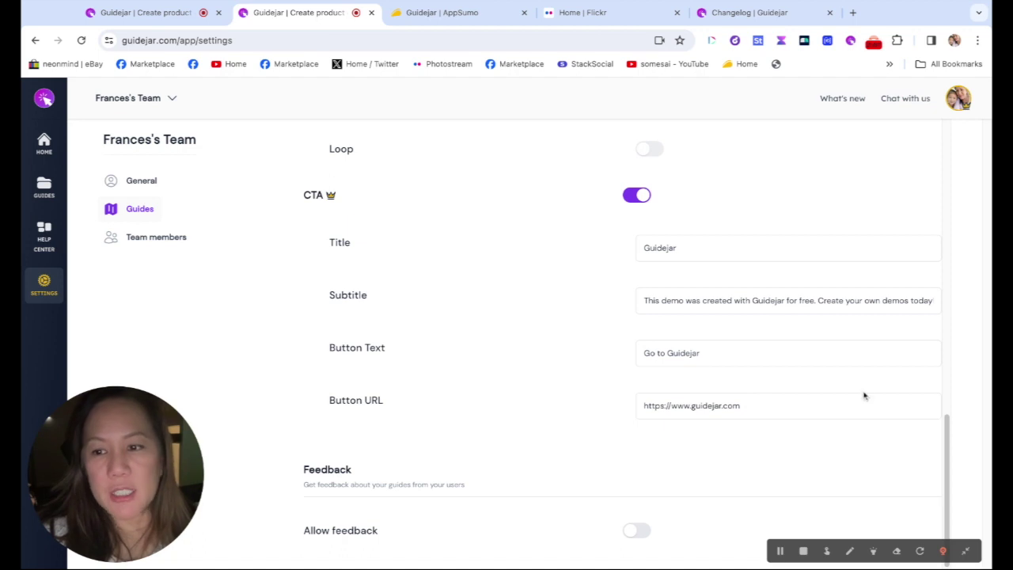
scroll(937, 427, "up", 10)
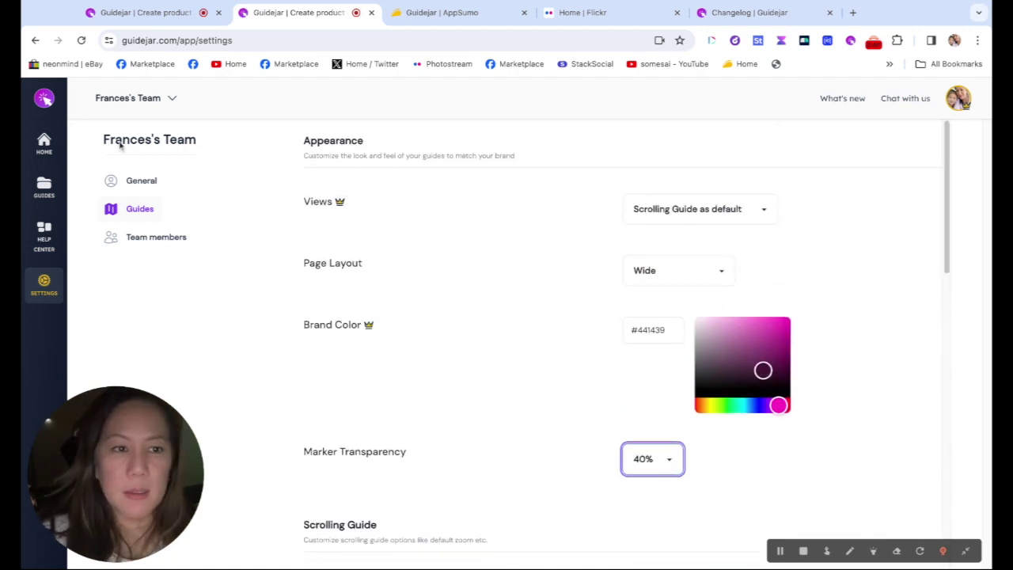
Look over the team member list, return to the Home page, and bring up the Guidejar capture panel
left_click(165, 245)
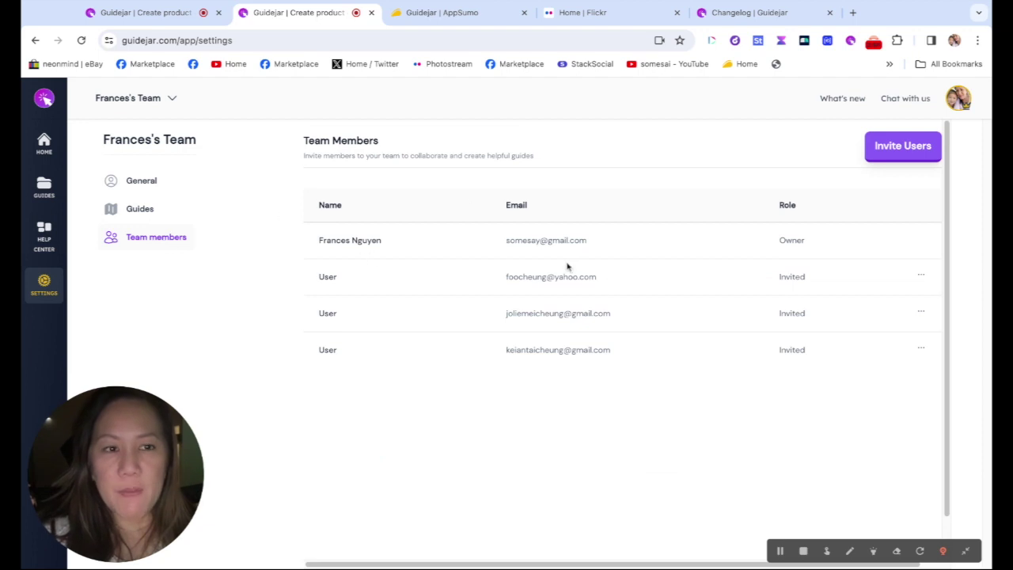
left_click(133, 211)
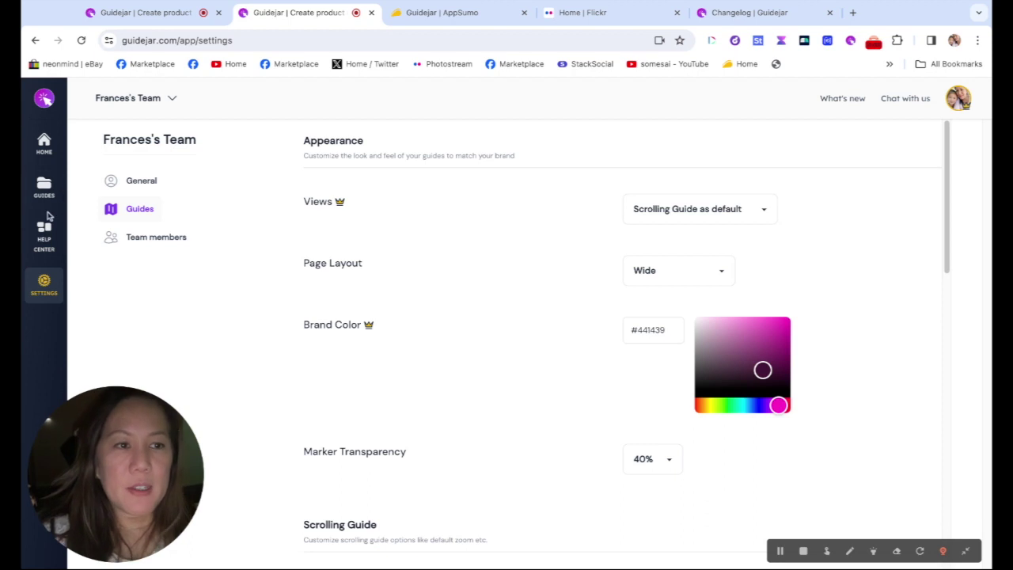
left_click(43, 141)
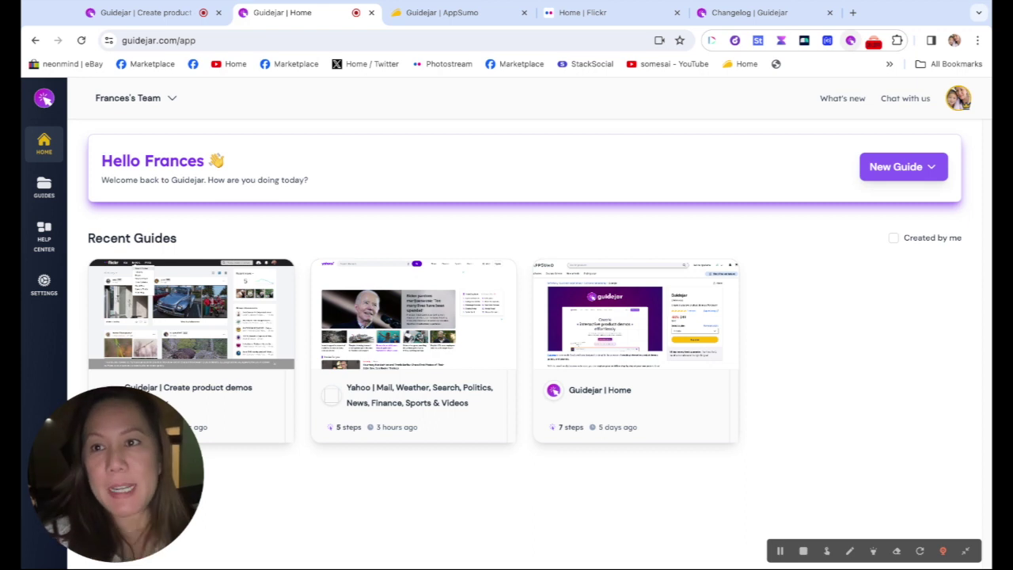
left_click(851, 39)
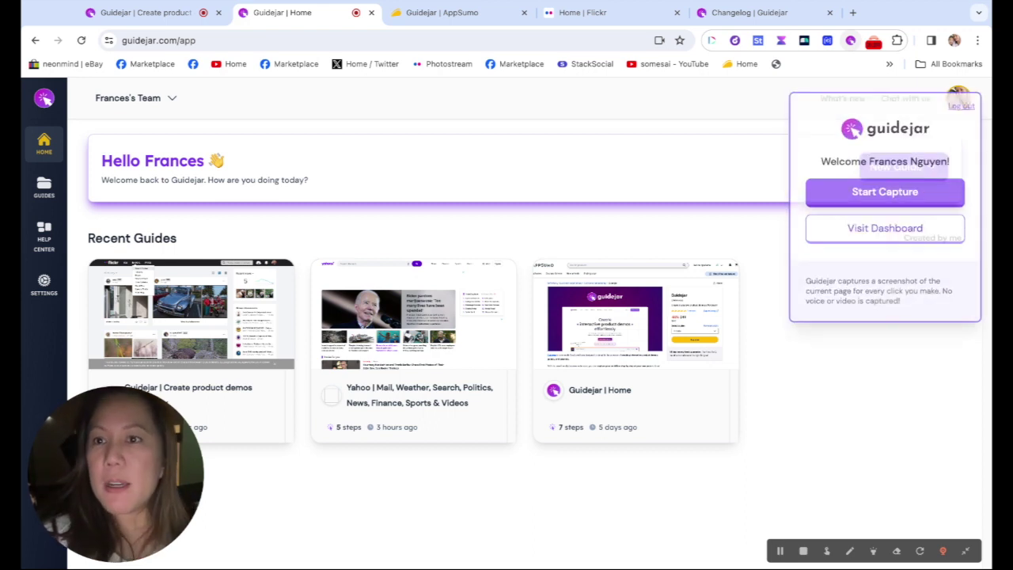
Start a Guidejar capture and open the Pandas Unlimited group from your Flickr groups
left_click(871, 194)
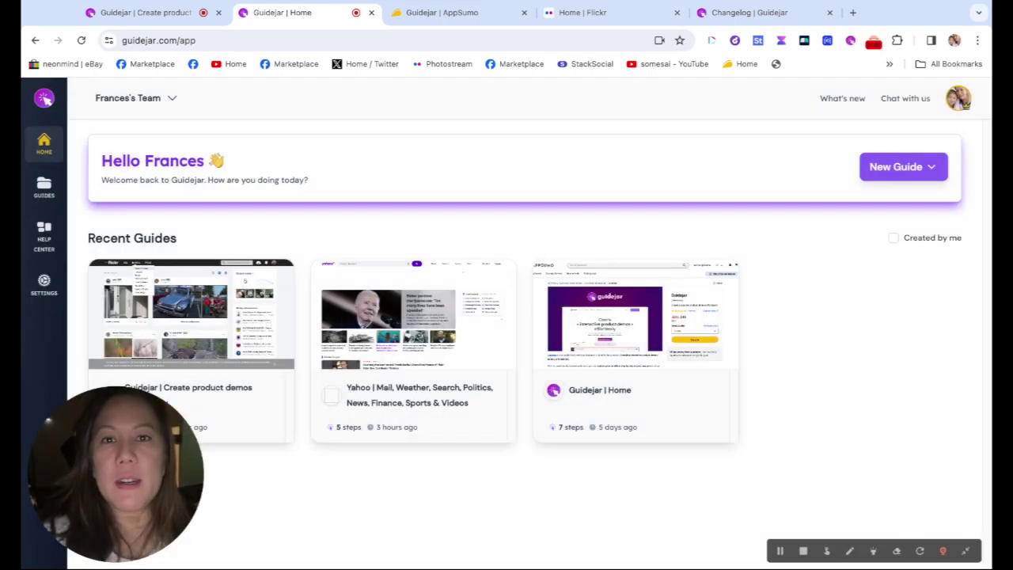
left_click(593, 17)
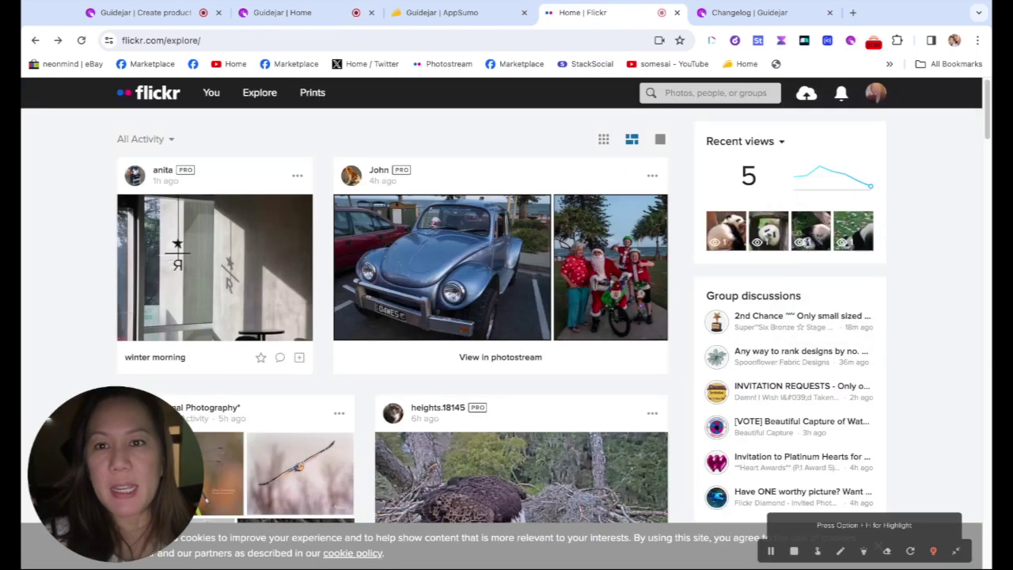
mouse_move(222, 95)
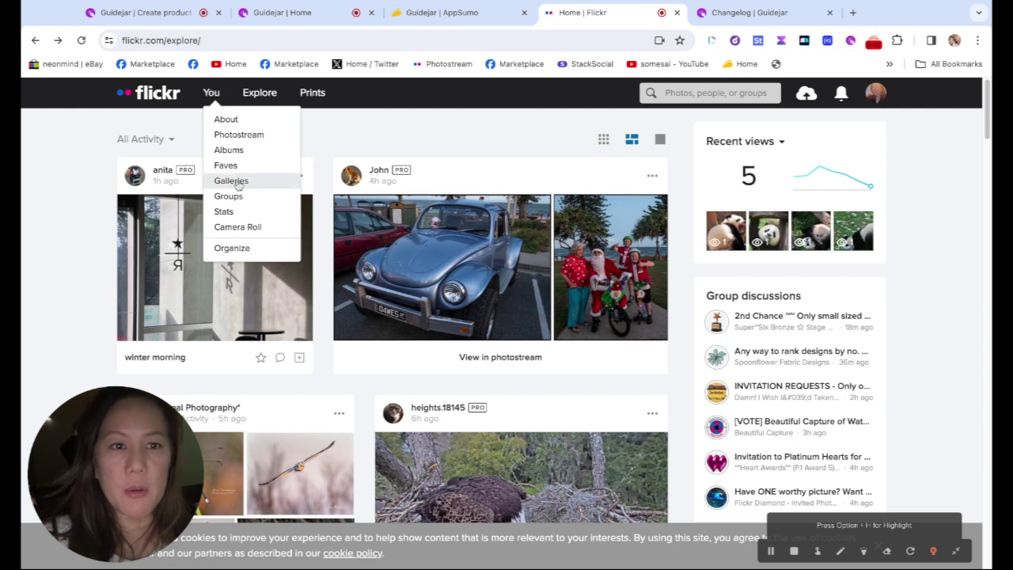
left_click(234, 197)
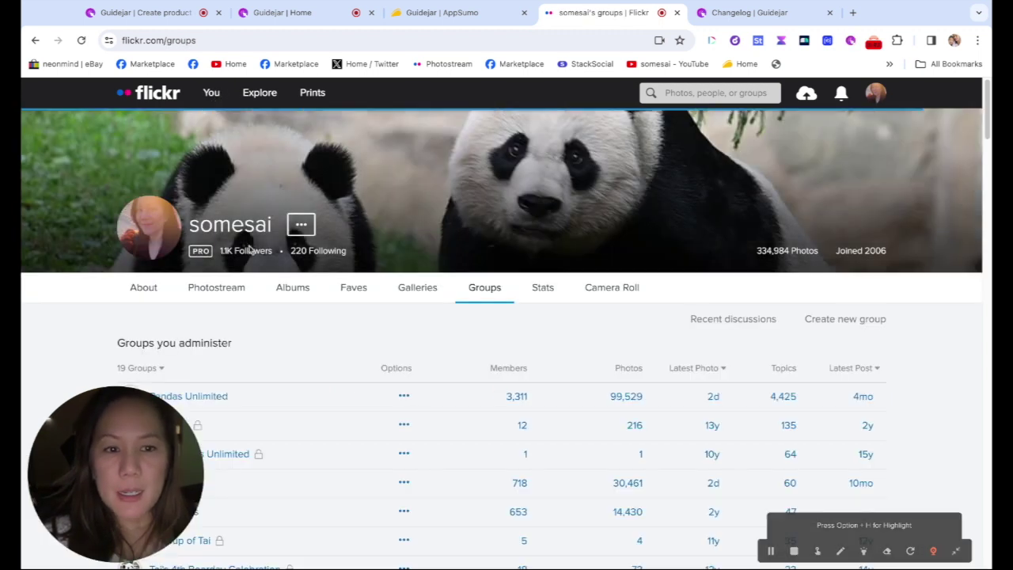
left_click(212, 397)
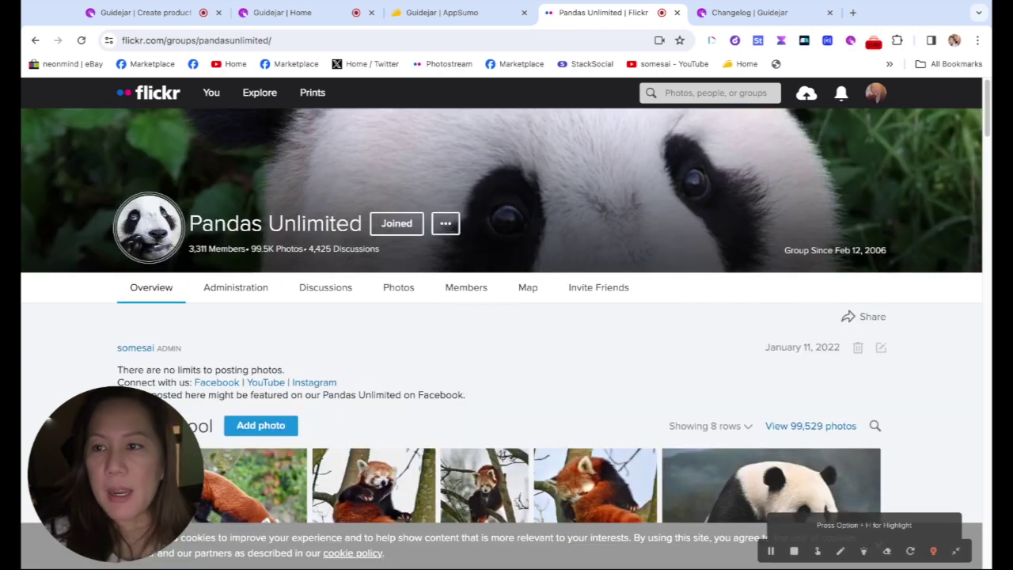
Open the panda photo 'Our happy boy (6.20.23)' and download its Original 1200 × 675 size
scroll(989, 117, "down", 3)
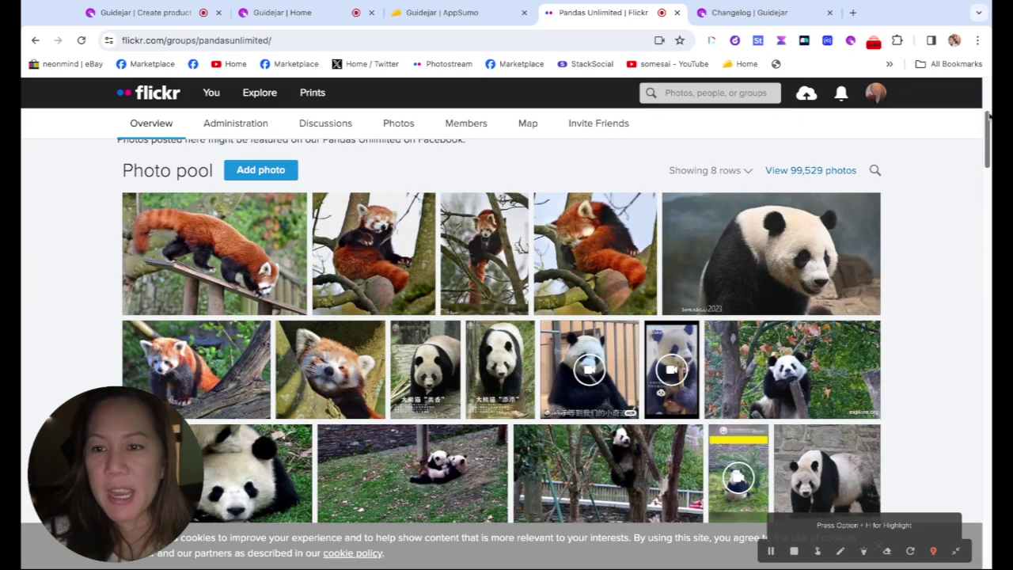
left_click(796, 206)
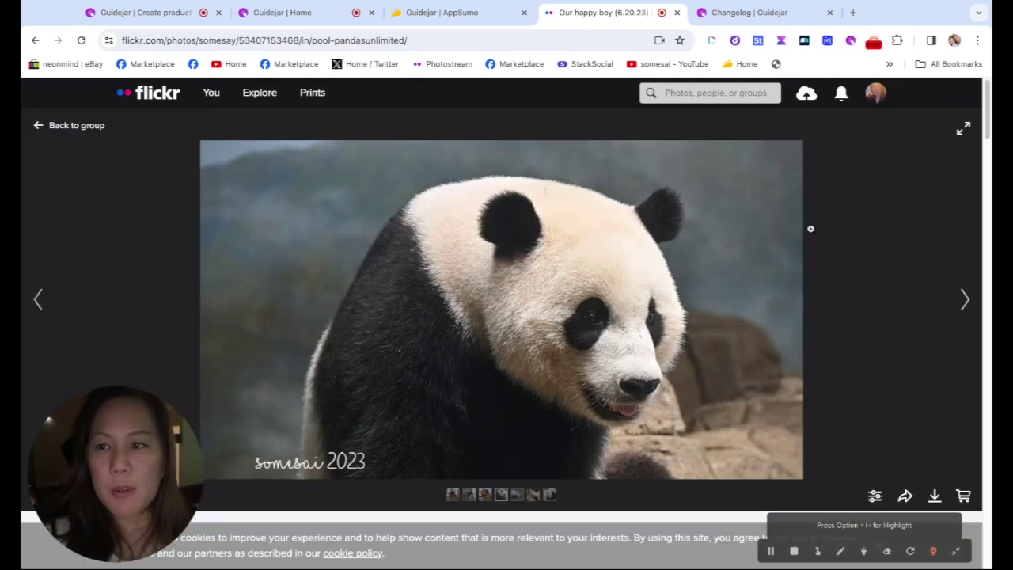
scroll(987, 122, "down", 3)
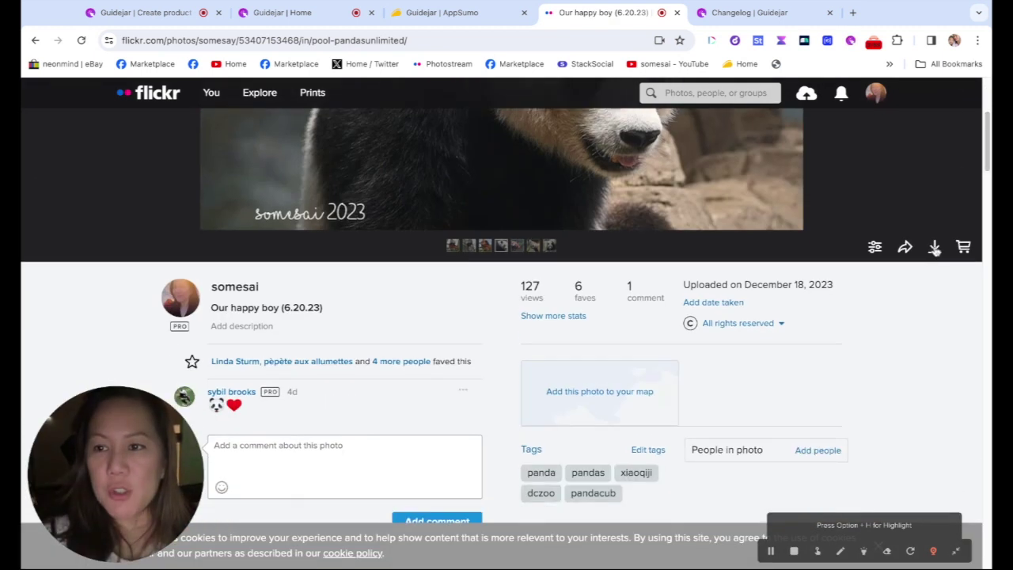
left_click(935, 248)
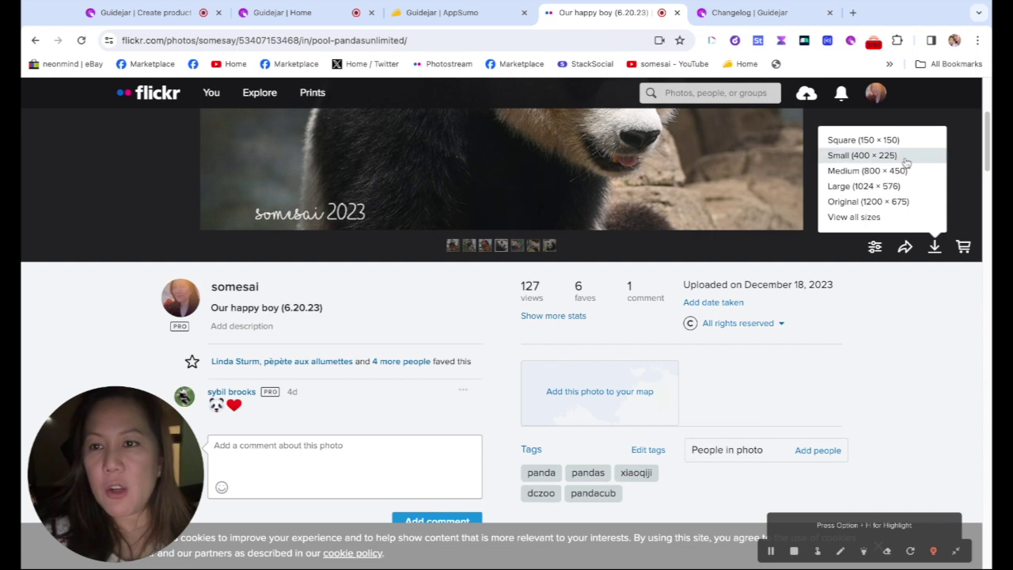
left_click(905, 202)
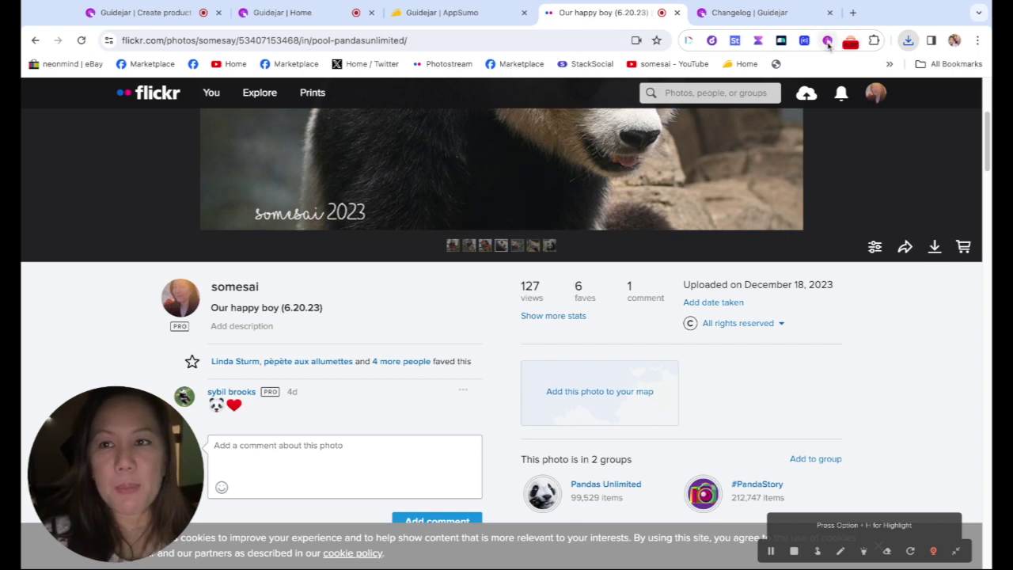
left_click(828, 43)
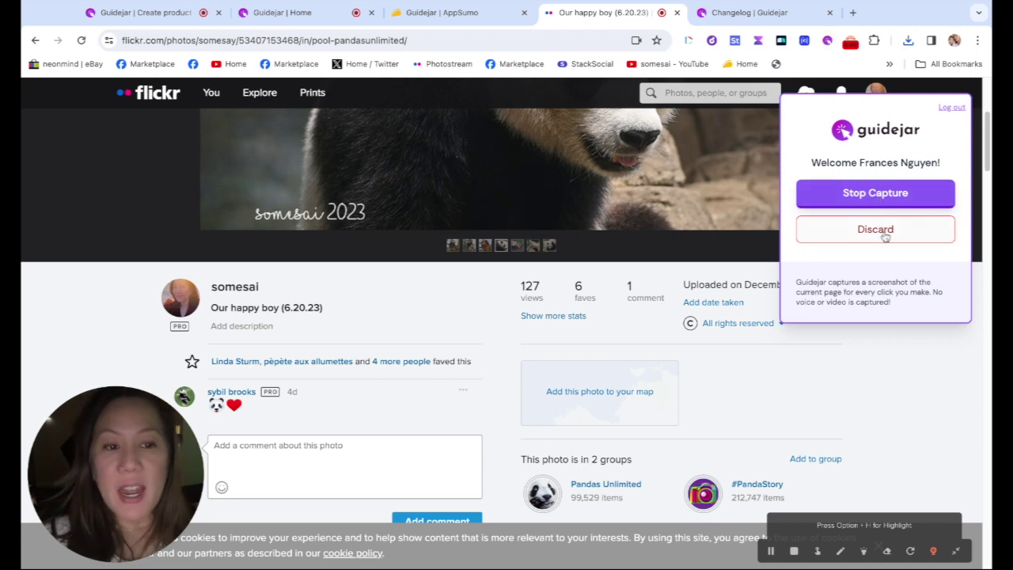
Stop the capture so the recorded Flickr clicks become the 9-step 'Guidejar | Home' guide
left_click(897, 193)
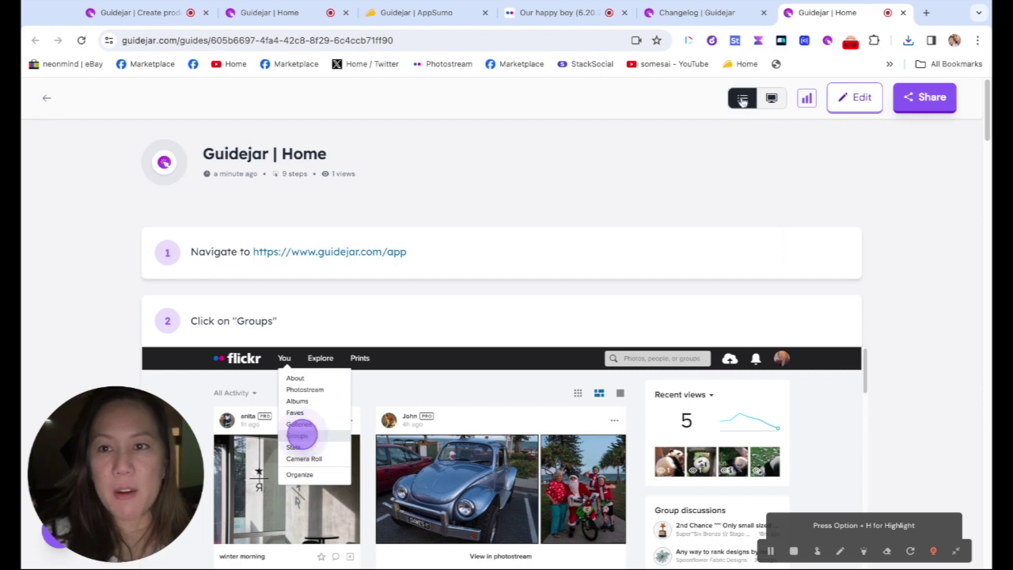
left_click(772, 98)
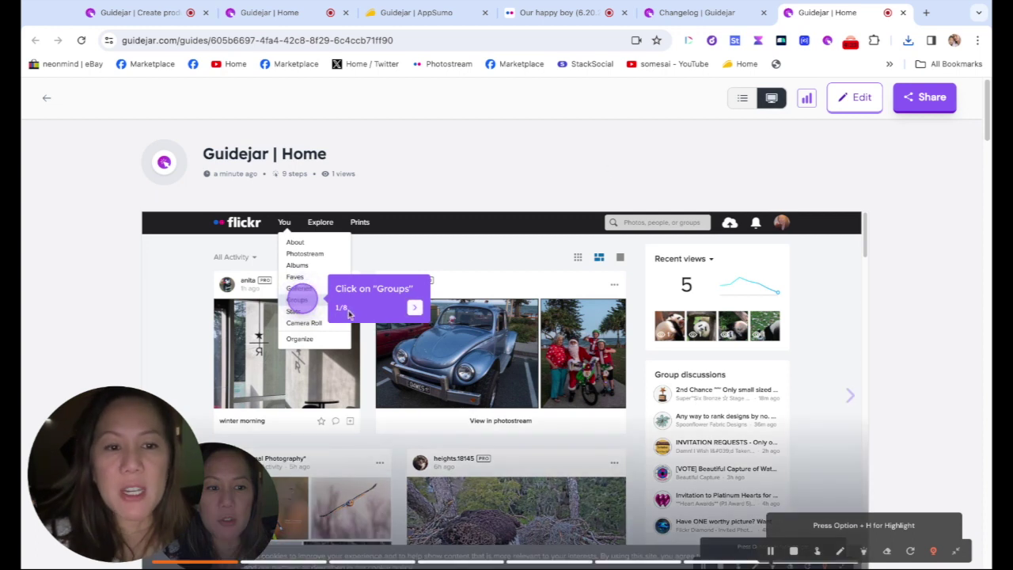
left_click(415, 310)
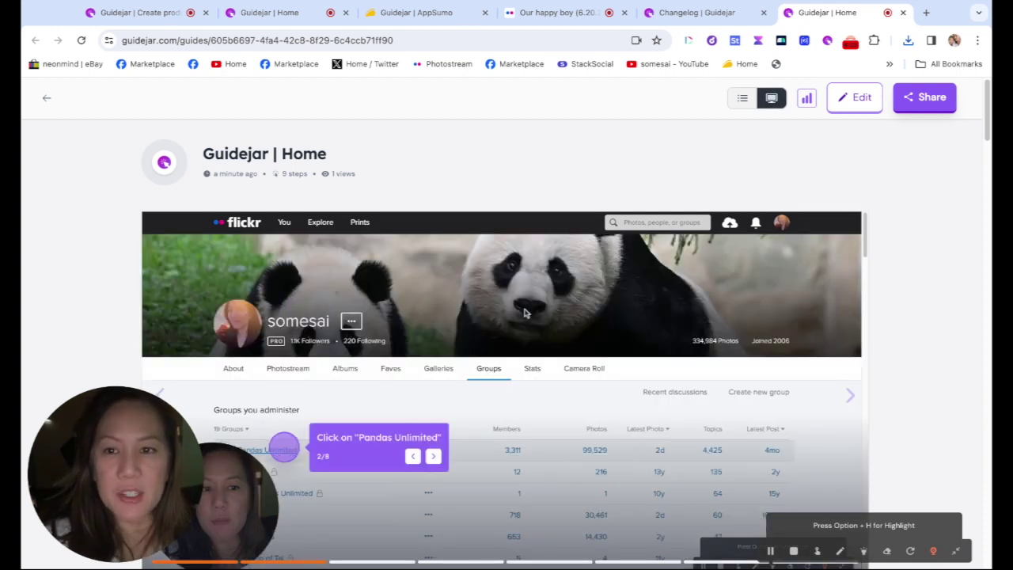
left_click(438, 460)
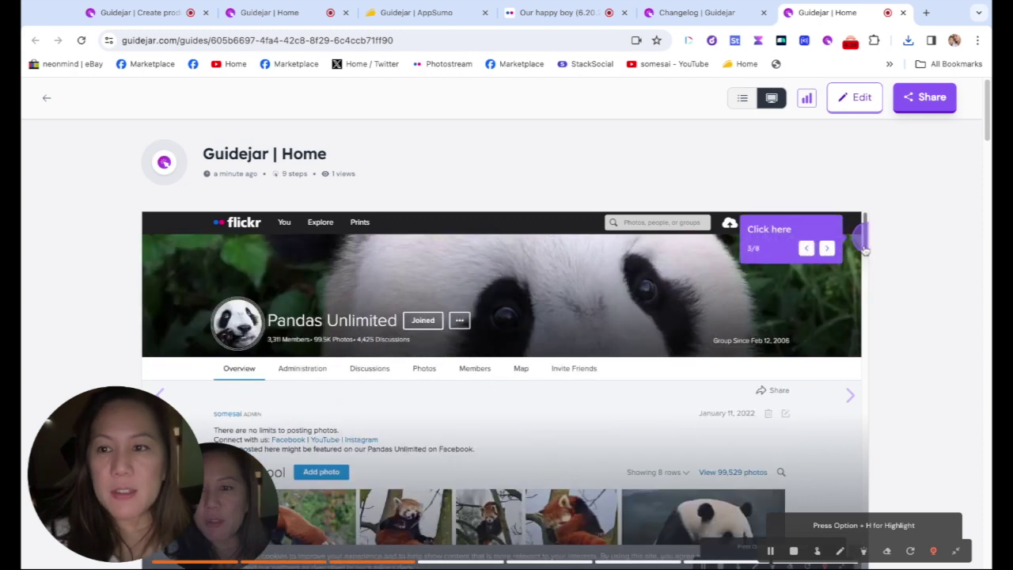
left_click(828, 254)
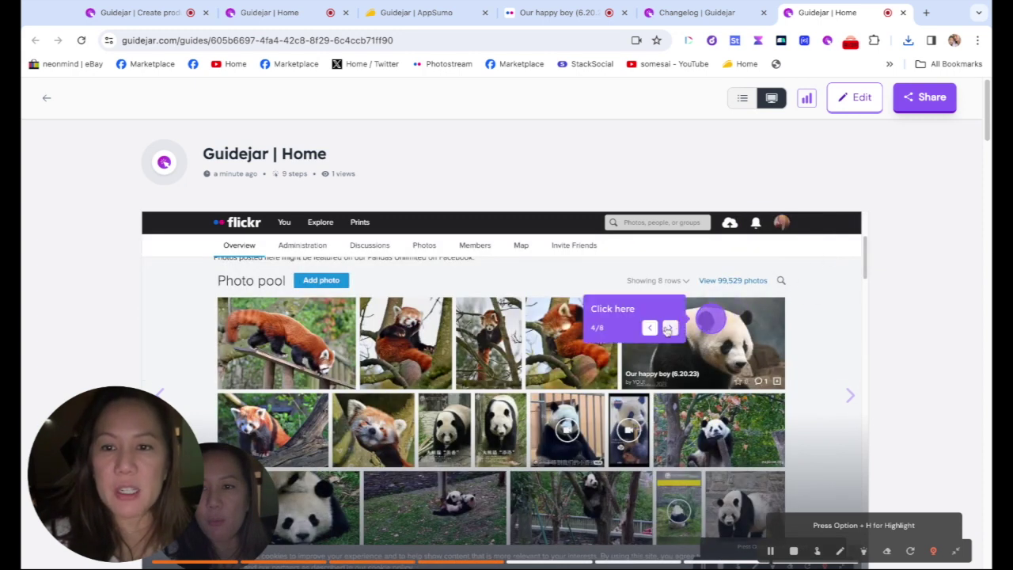
left_click(712, 320)
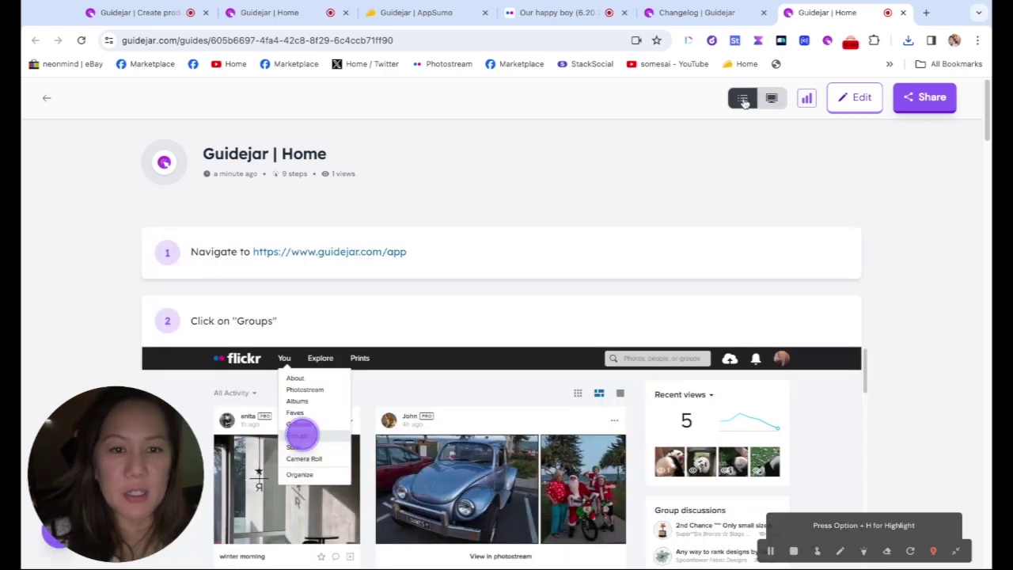
left_click(743, 98)
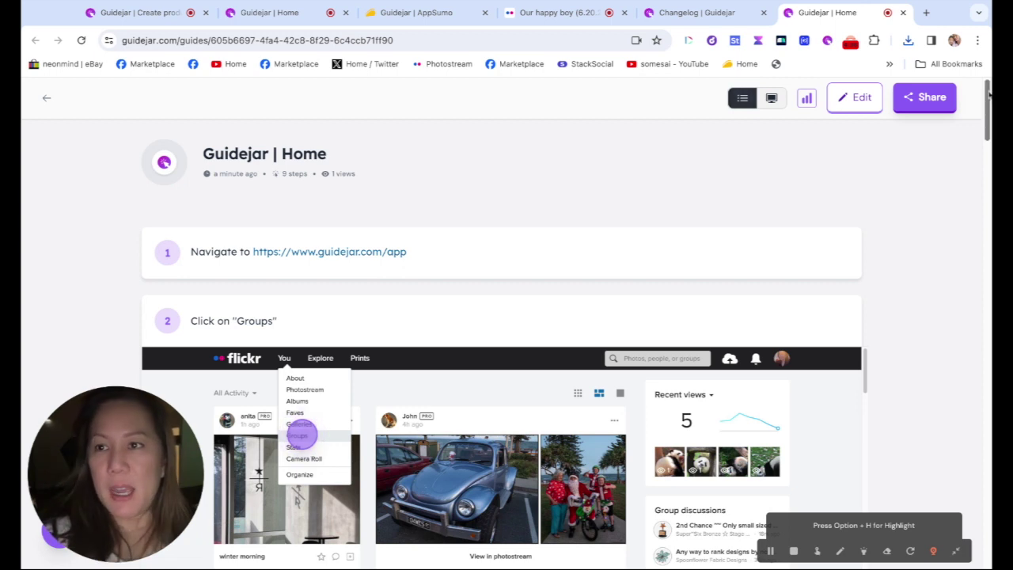
scroll(988, 95, "down", 1)
scroll(986, 93, "up", 1)
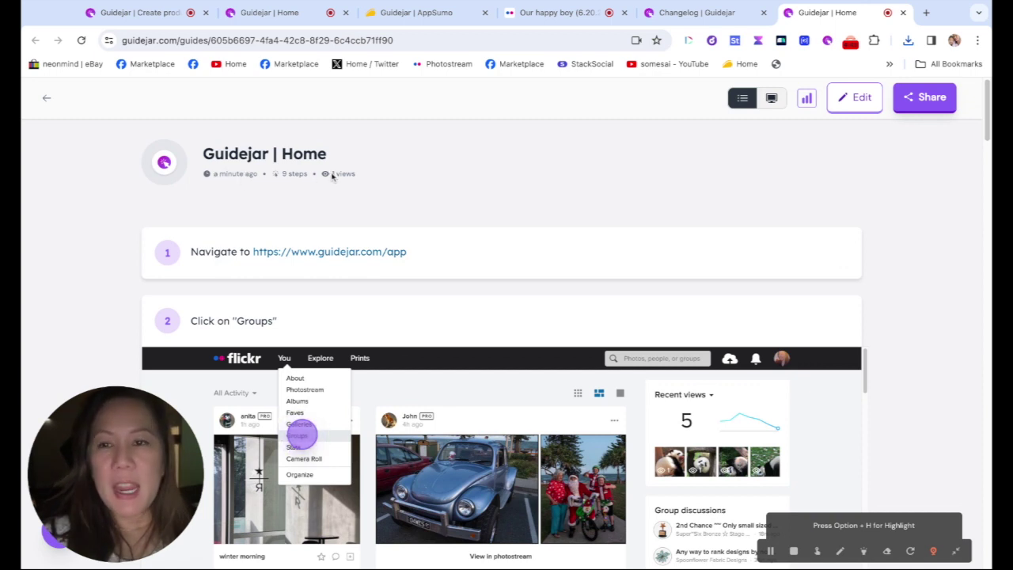
Check the view analytics of 'Guidejar | Home', then open that guide in the editor
left_click(807, 98)
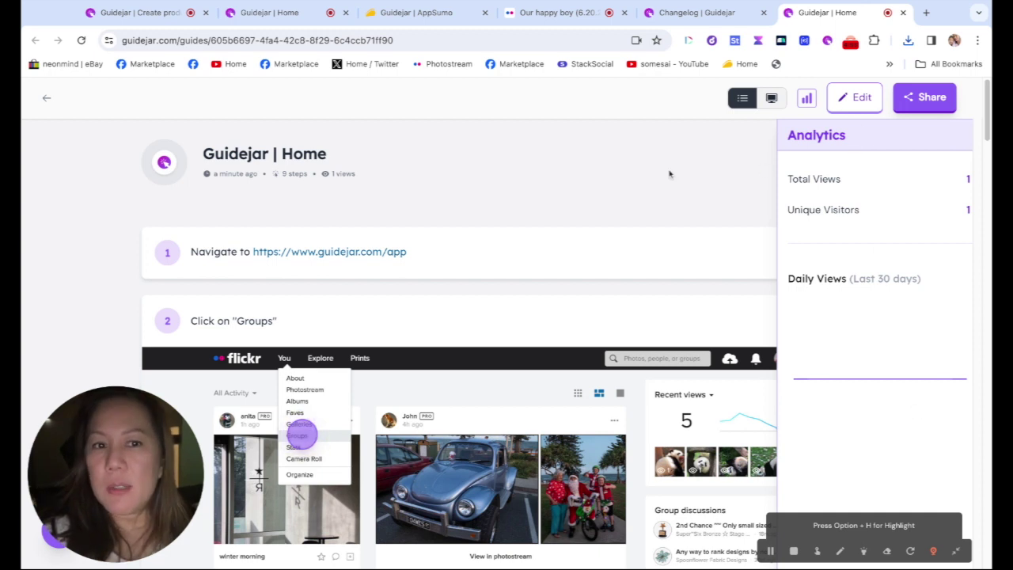
left_click(807, 98)
left_click(850, 101)
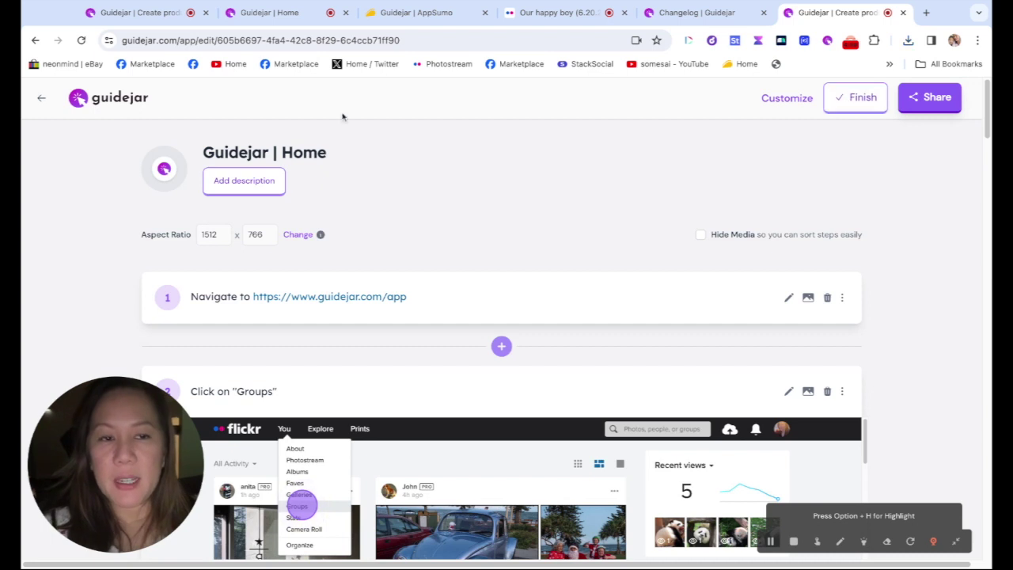
left_click(261, 182)
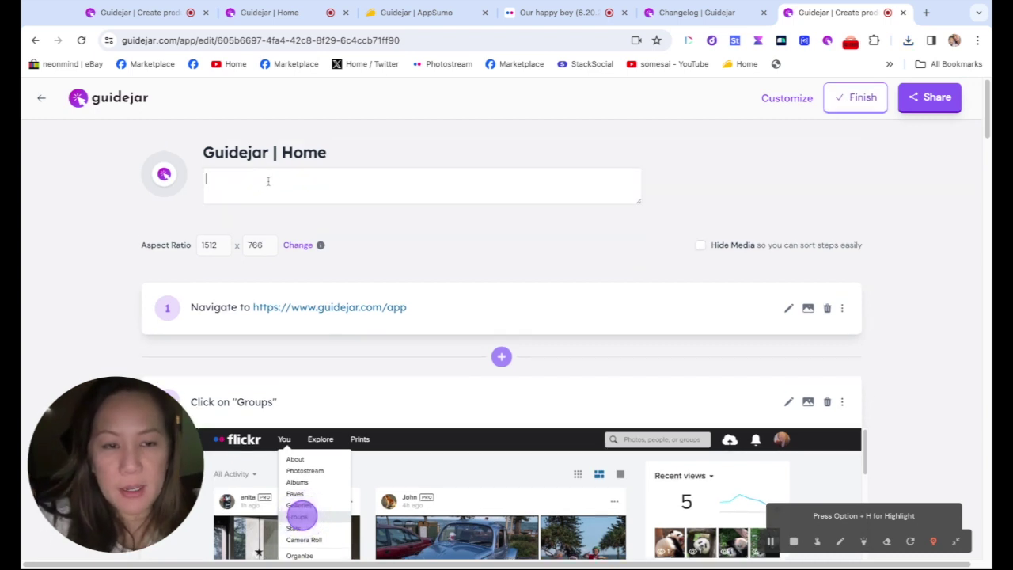
type("Visit Fl")
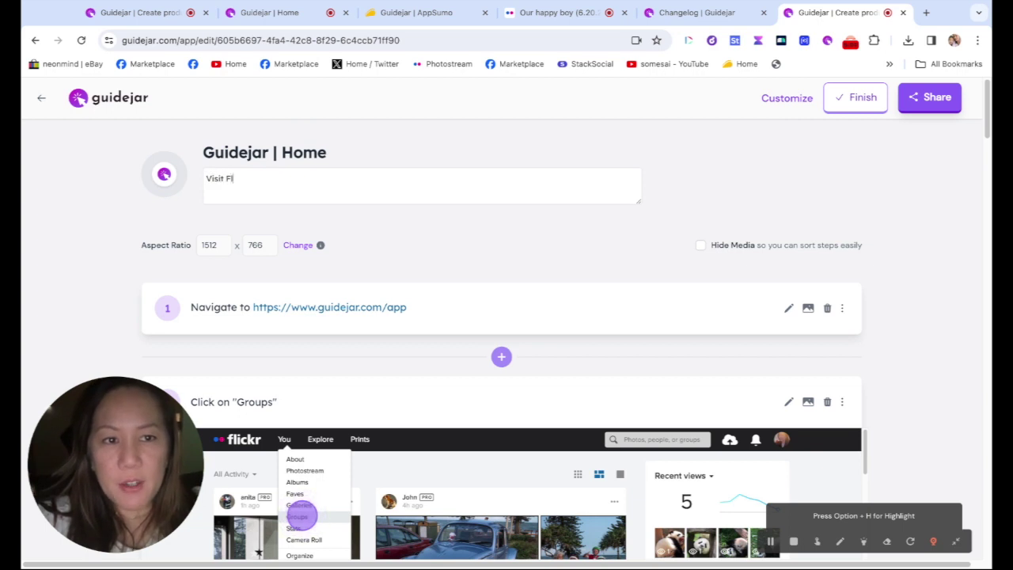
type("ickr: A ")
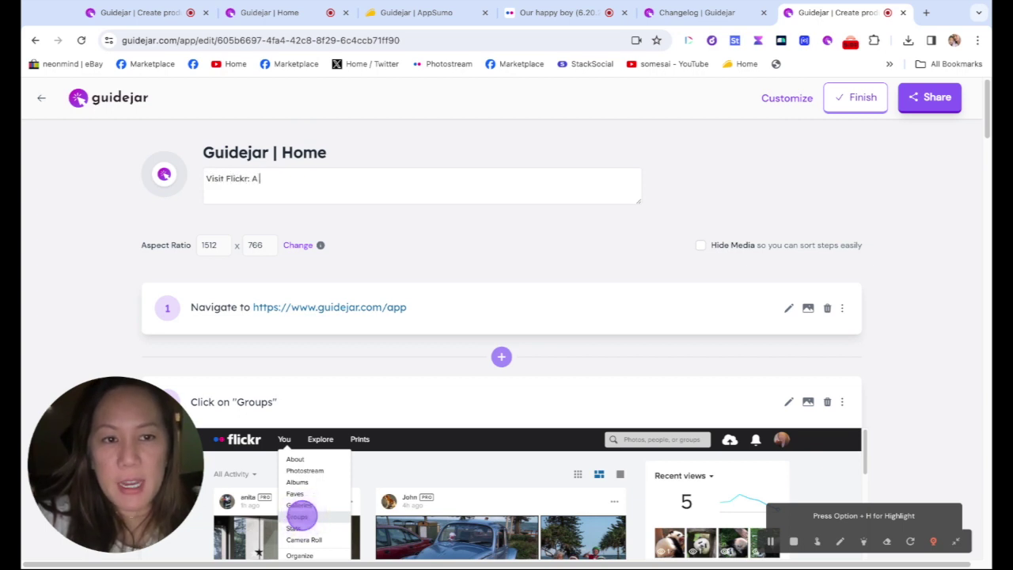
type("Photograph")
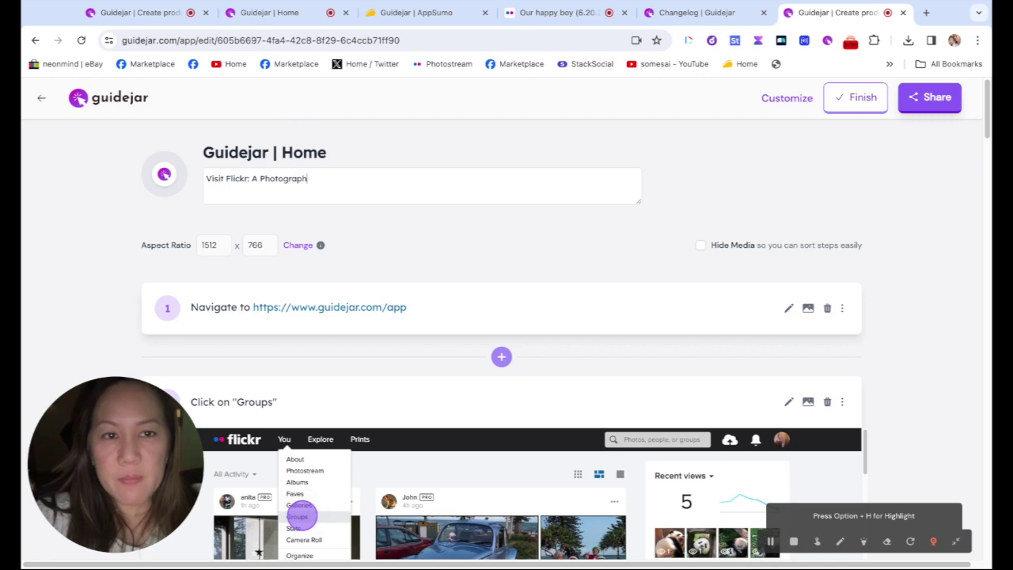
type("y Site")
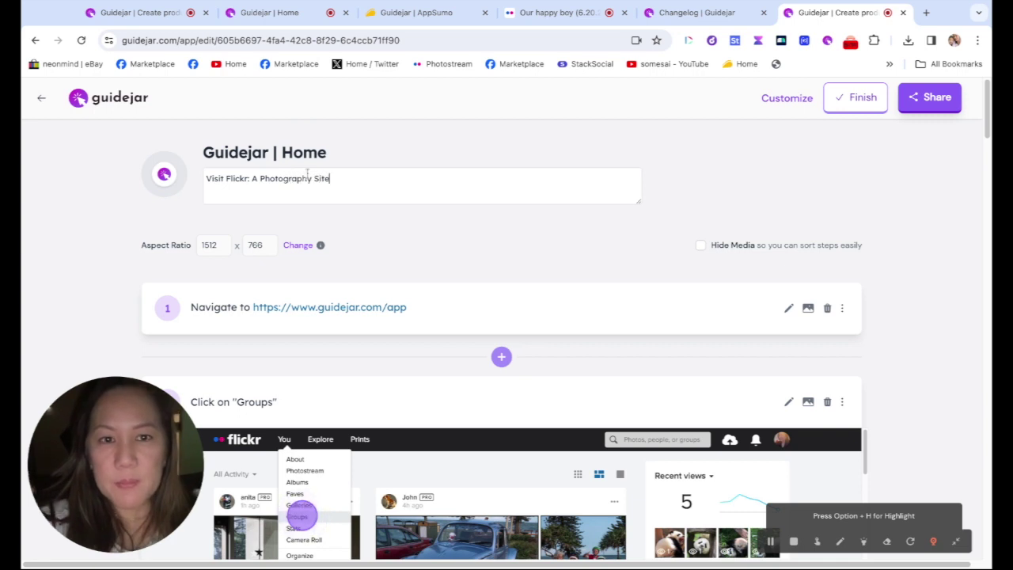
left_click(441, 257)
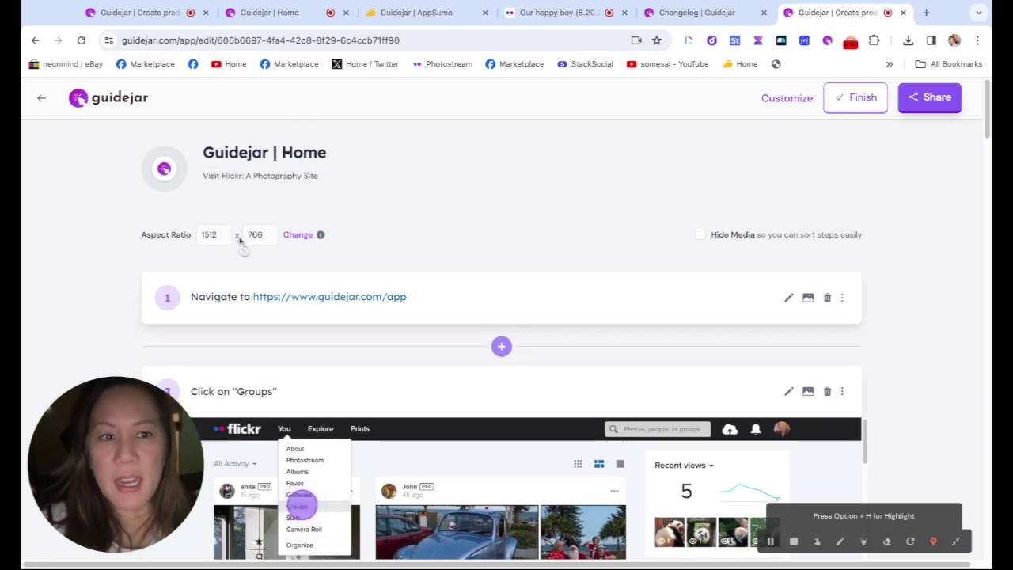
mouse_move(313, 243)
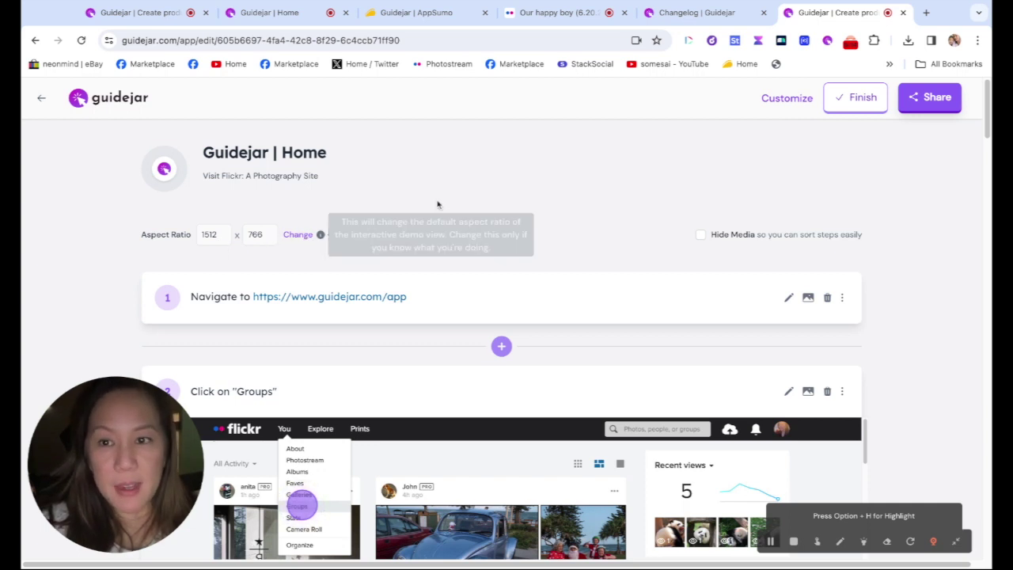
left_click(700, 236)
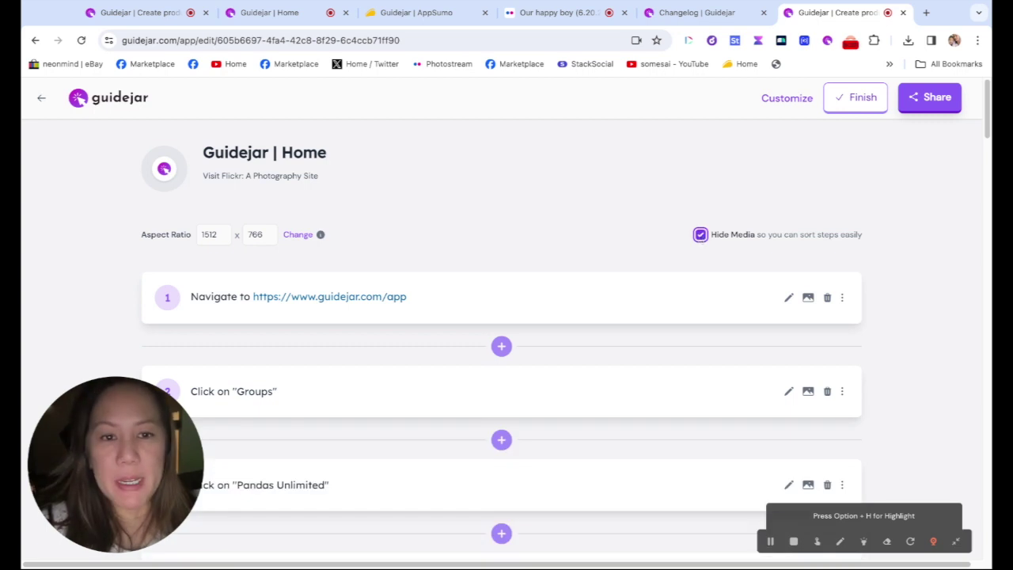
left_click(700, 235)
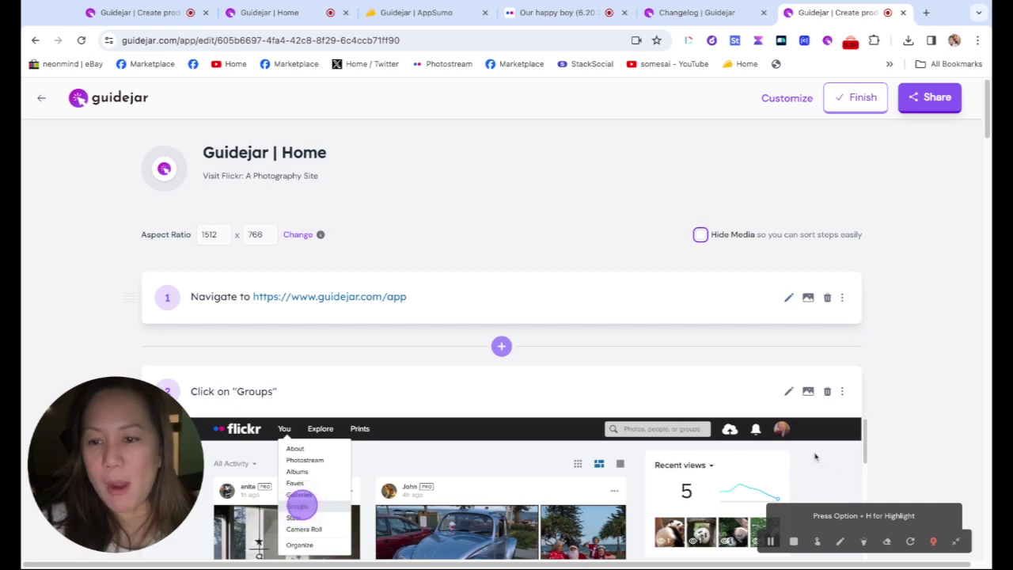
key("alt+f")
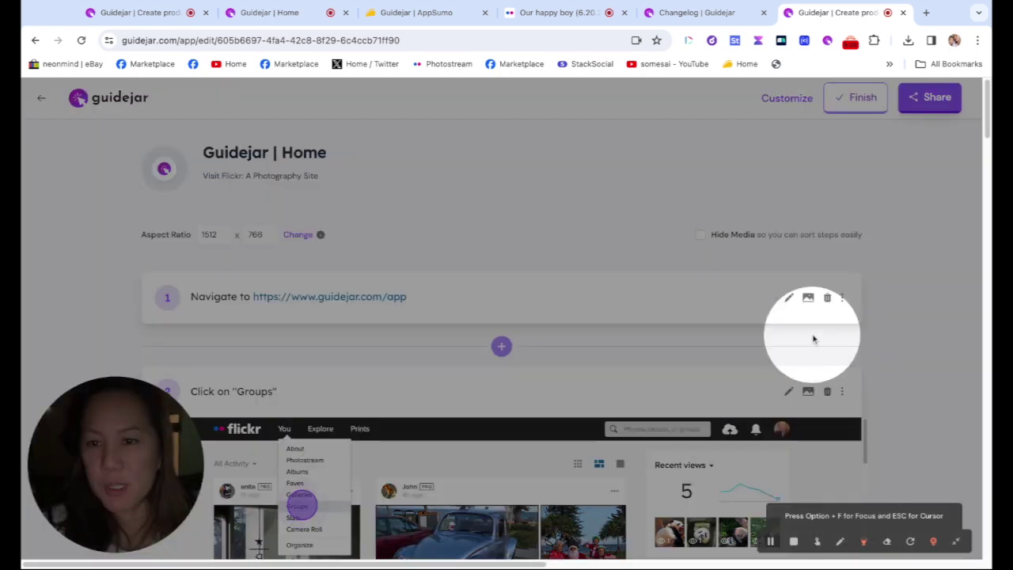
left_click(789, 300)
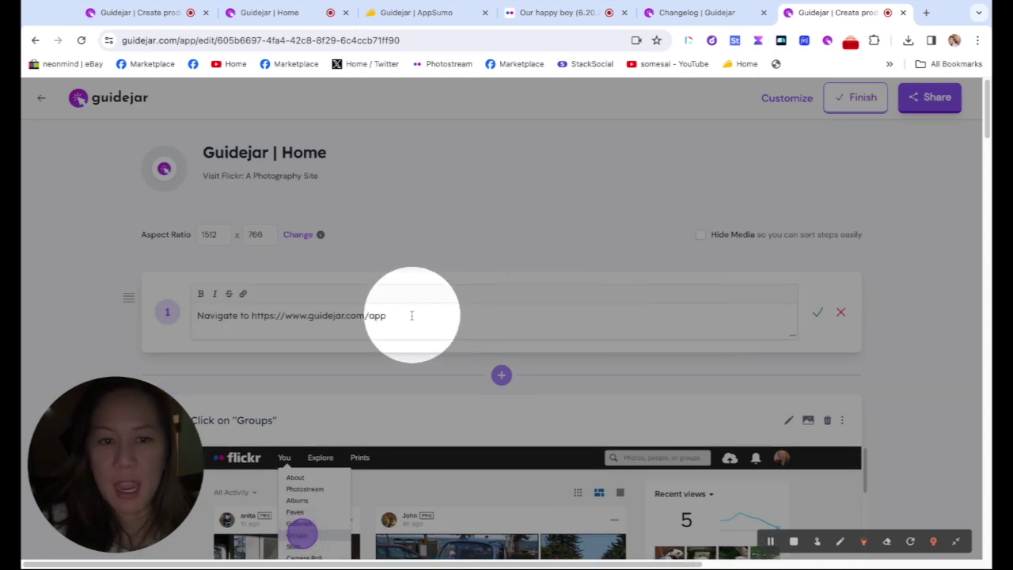
mouse_move(369, 316)
left_mouse_down()
mouse_move(408, 317)
mouse_move(366, 316)
left_mouse_up()
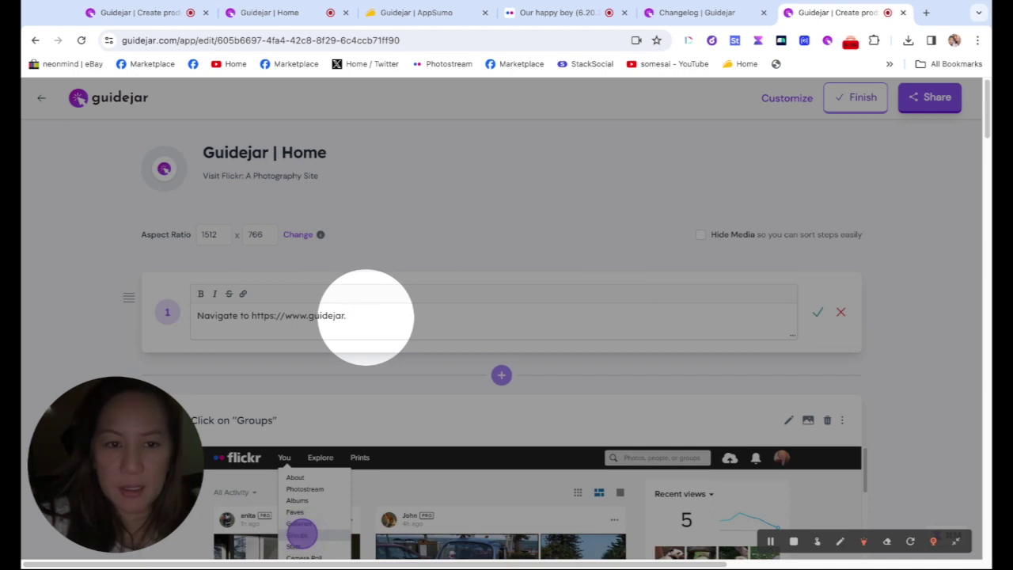
key("BackSpace")
key("BackSpace")
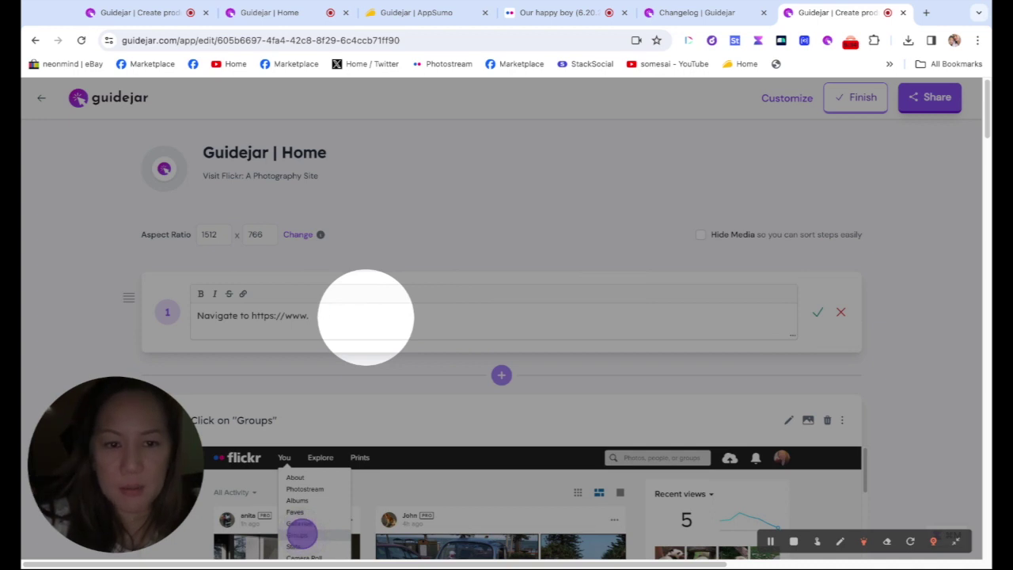
type("flick")
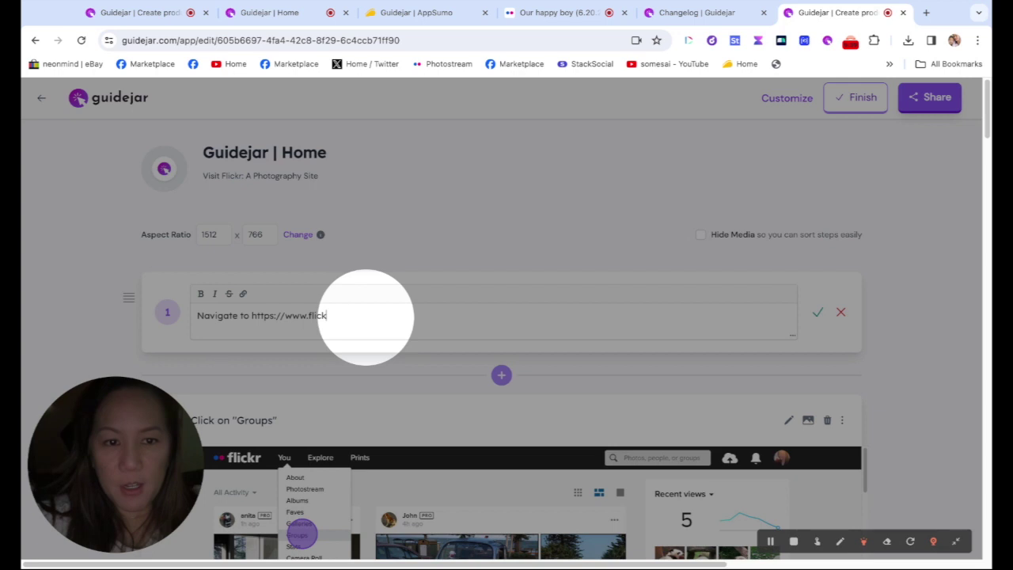
type("r.com")
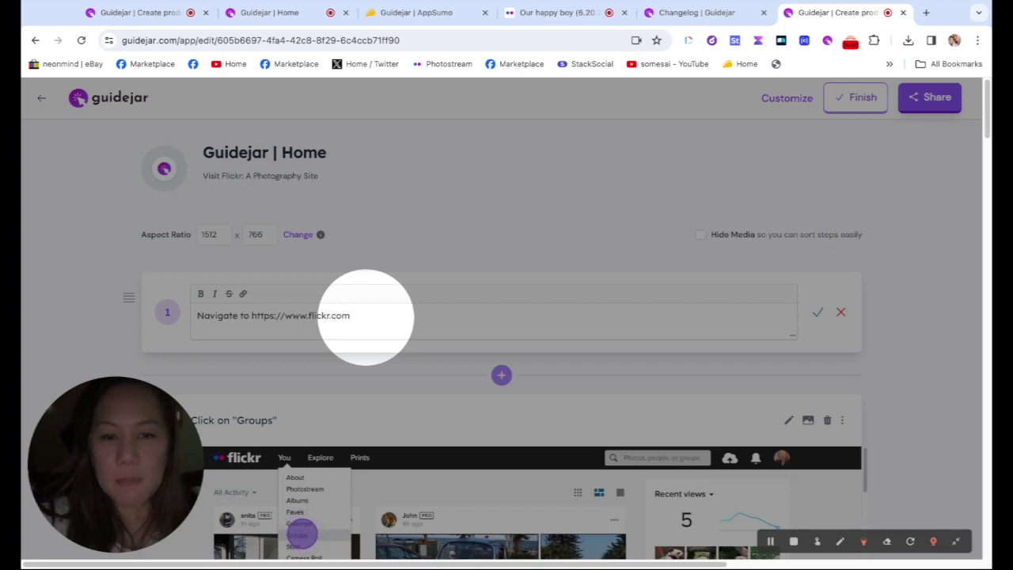
left_click(817, 313)
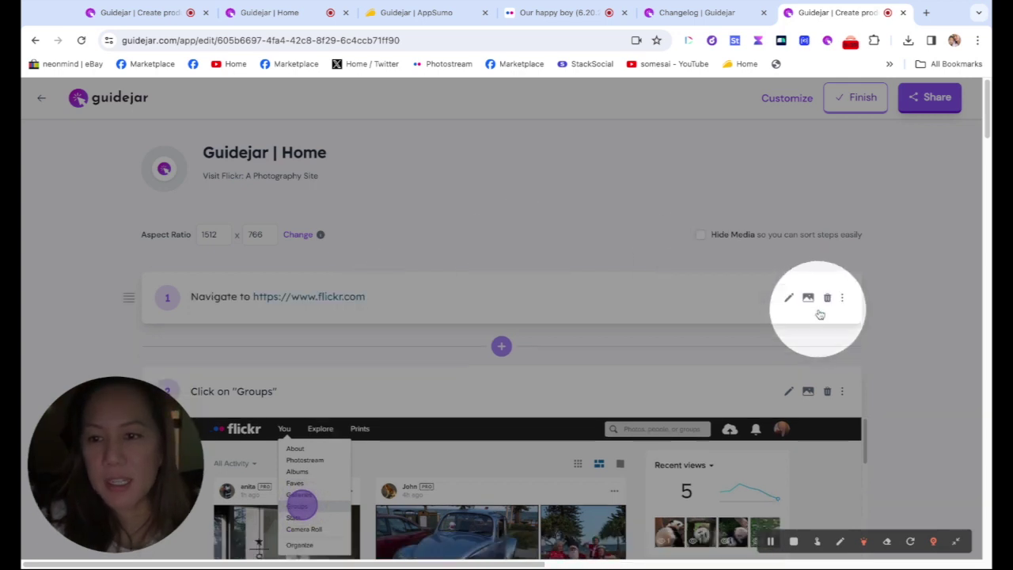
Upload an image to step 1 of the guide
left_click(808, 296)
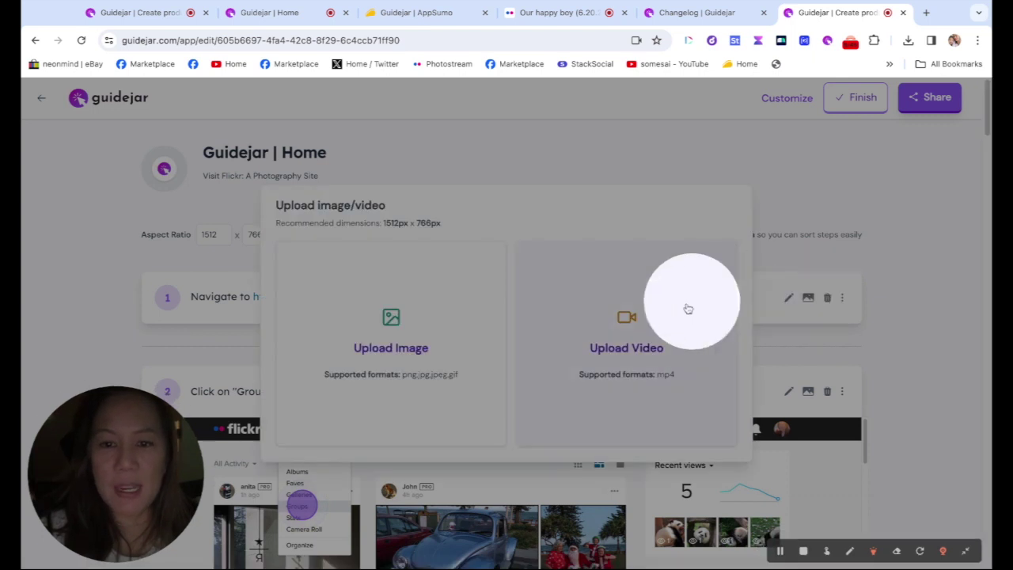
left_click(376, 359)
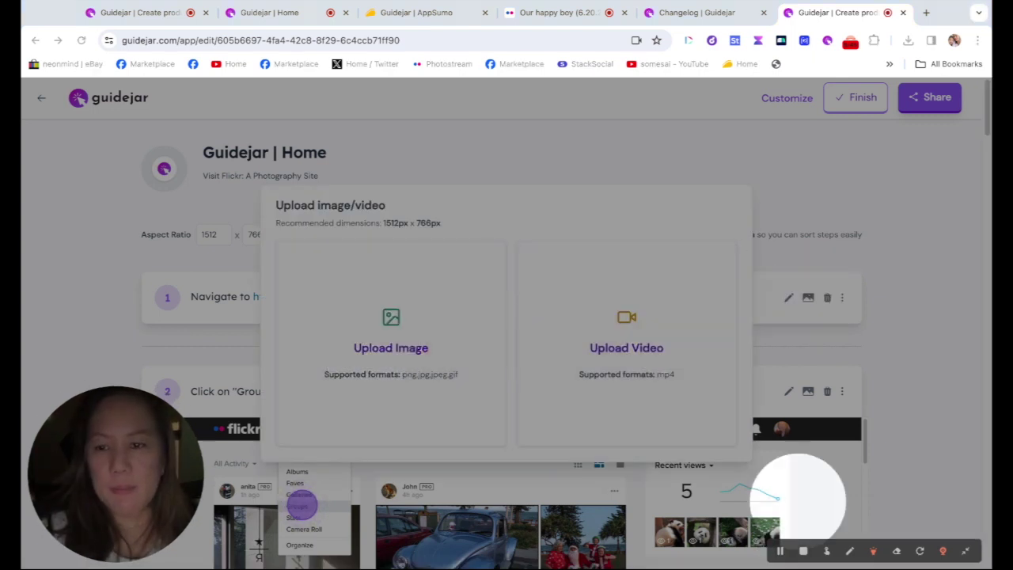
double_click(880, 478)
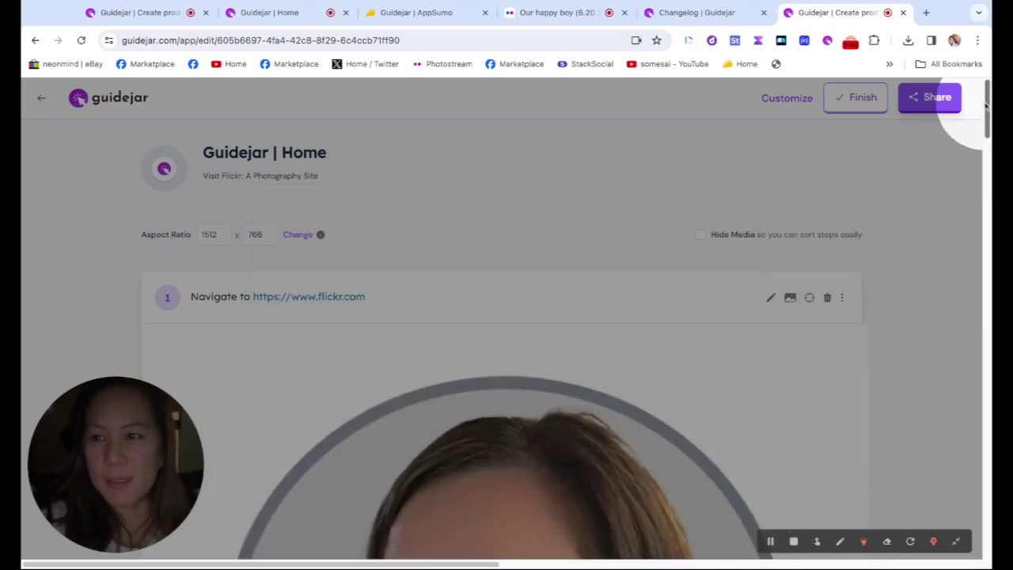
Delete the 'Navigate to' step, leaving 'Click on "Groups"' as step 1
scroll(988, 161, "down", 3)
scroll(987, 105, "up", 2)
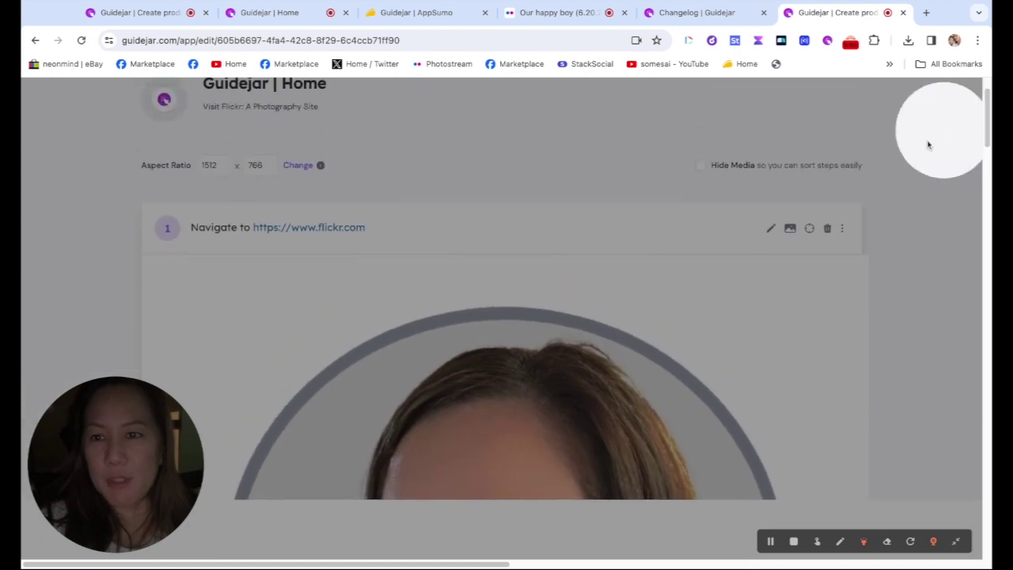
left_click(827, 228)
left_click(760, 227)
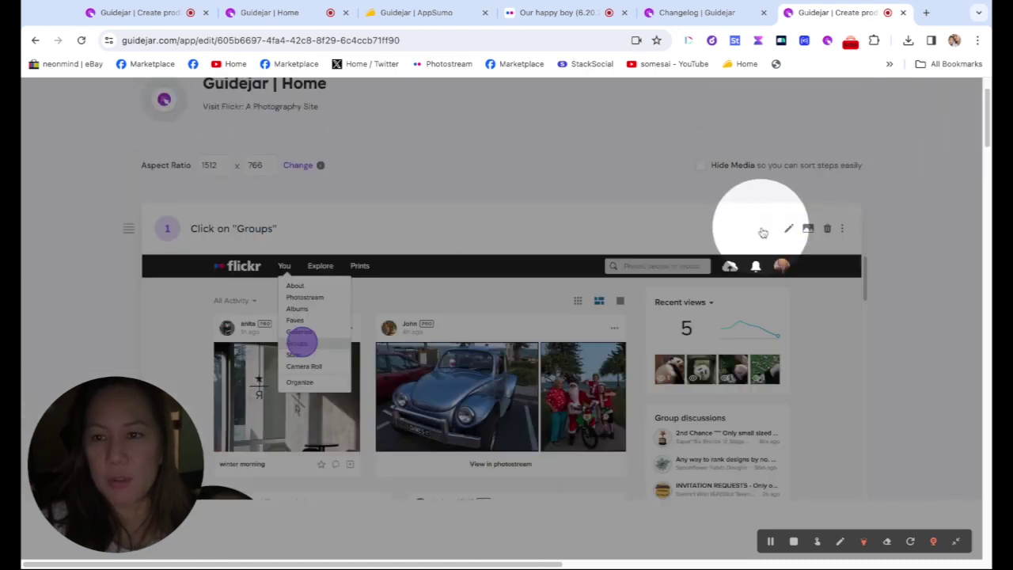
Reset step 1's click marker and place it back on the Groups item
left_click(843, 231)
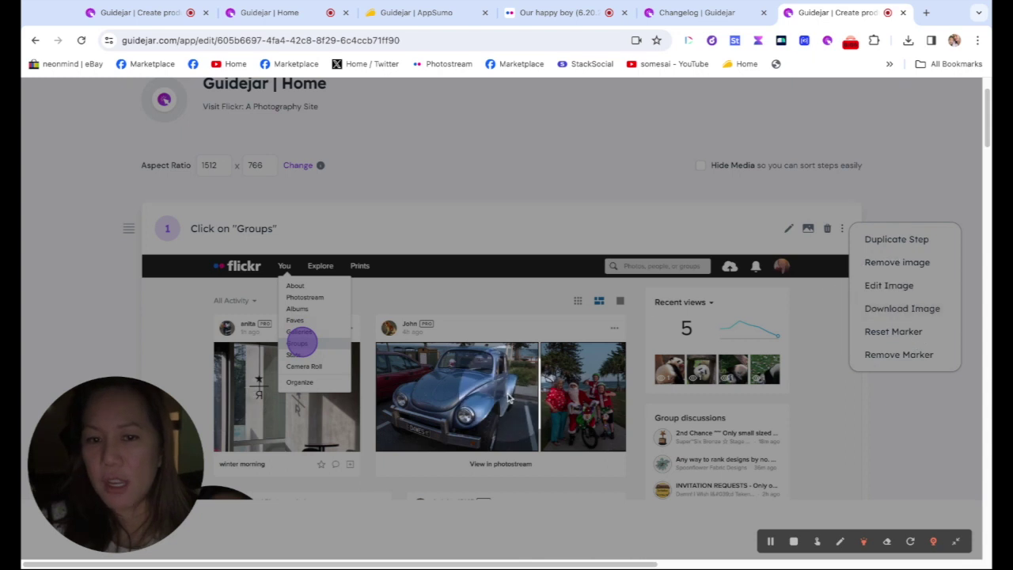
left_click(898, 335)
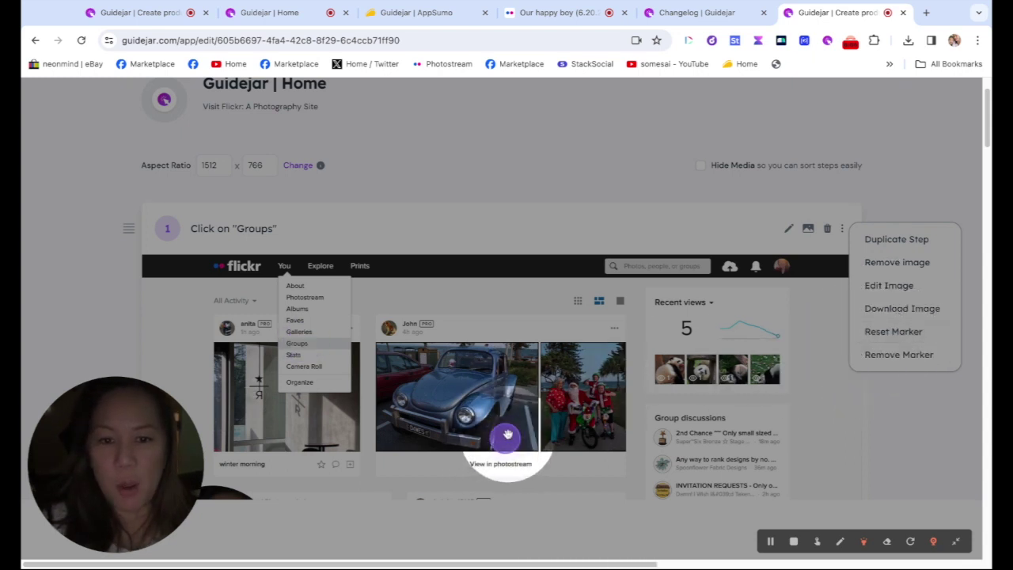
left_click(507, 434)
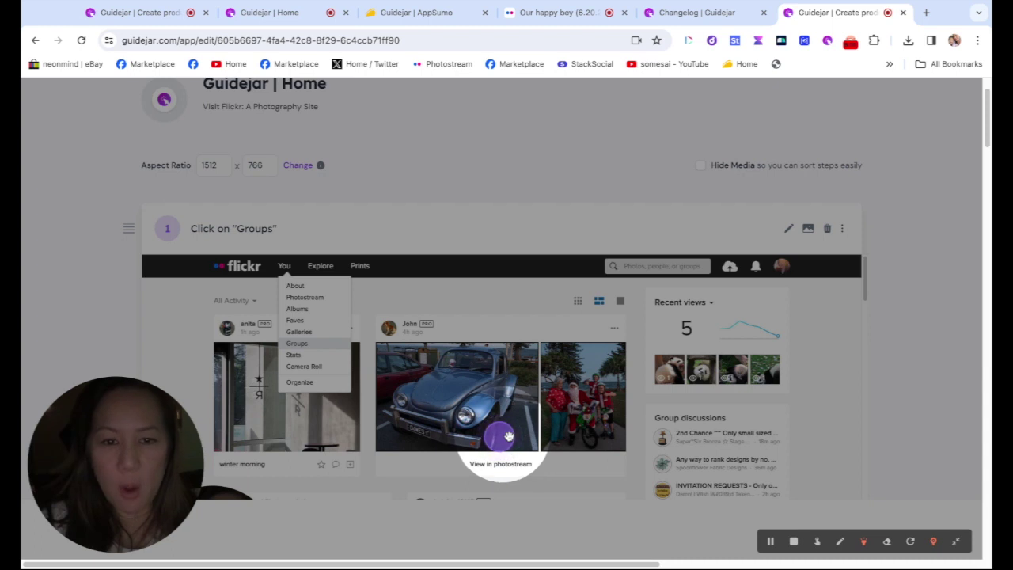
mouse_move(509, 436)
left_mouse_down()
mouse_move(355, 356)
mouse_move(300, 343)
left_mouse_up()
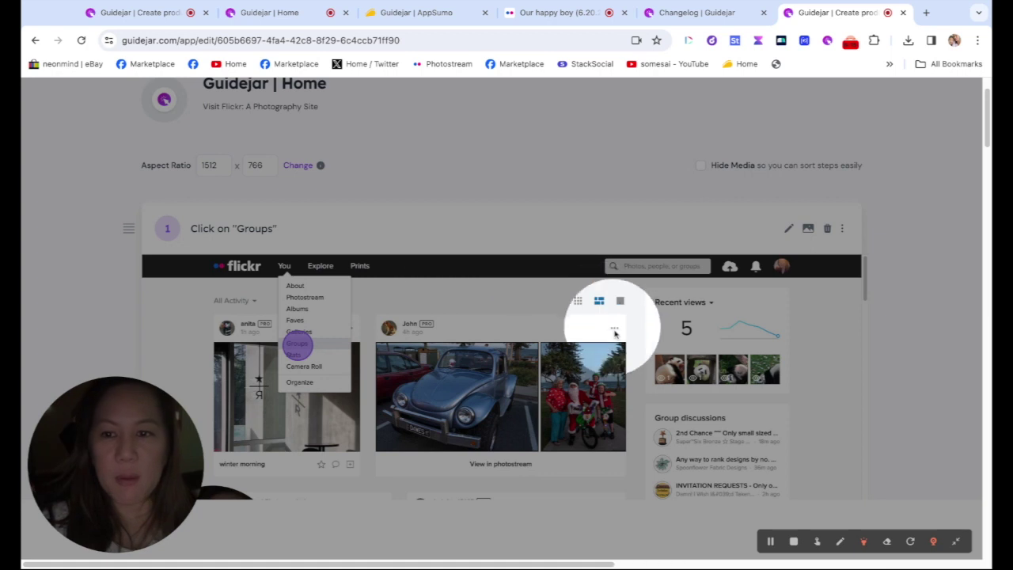
left_click(843, 229)
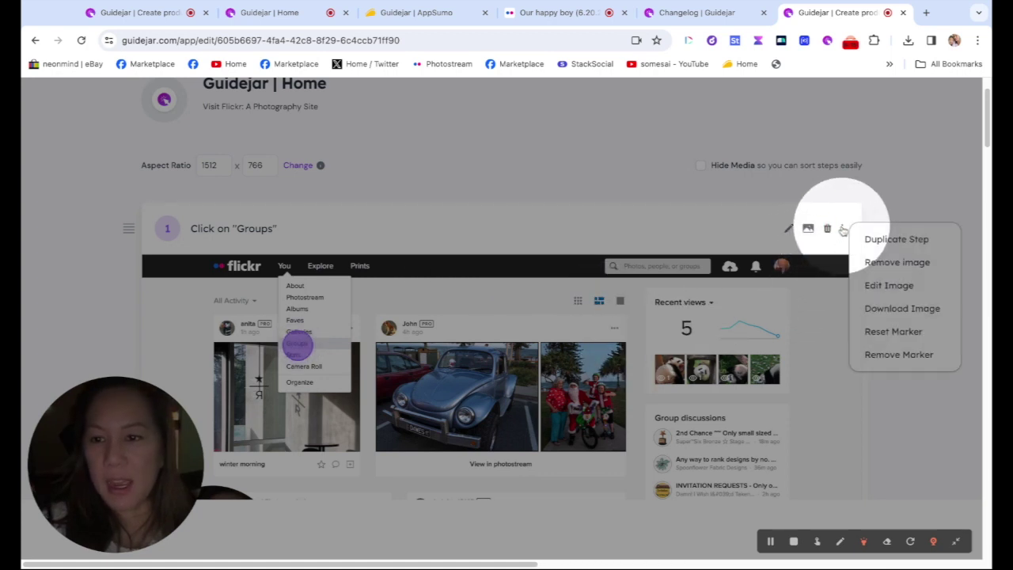
Draw a rectangle on step 1's screenshot and resize it tightly around the first Group discussions entry
left_click(888, 286)
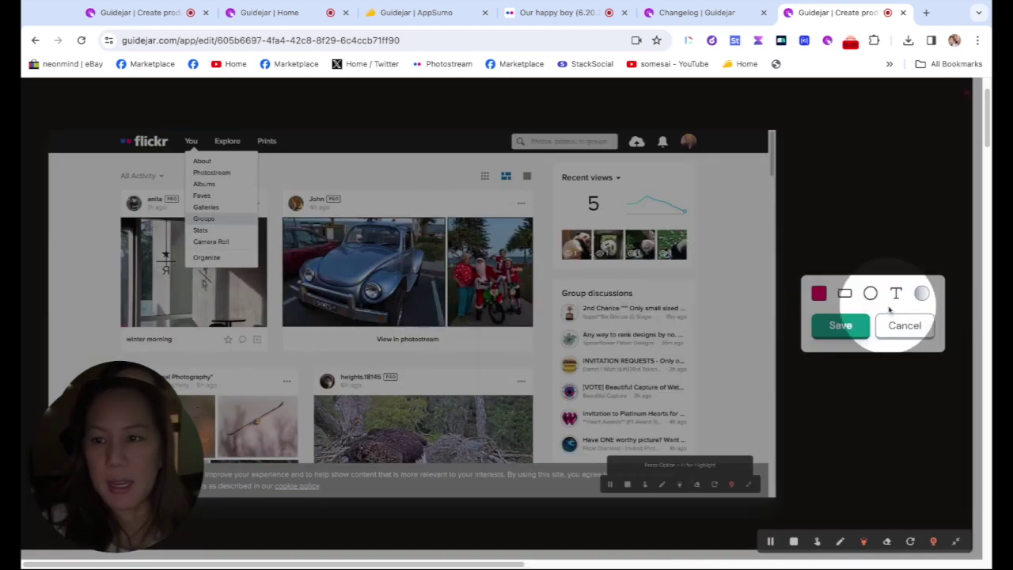
left_click(846, 293)
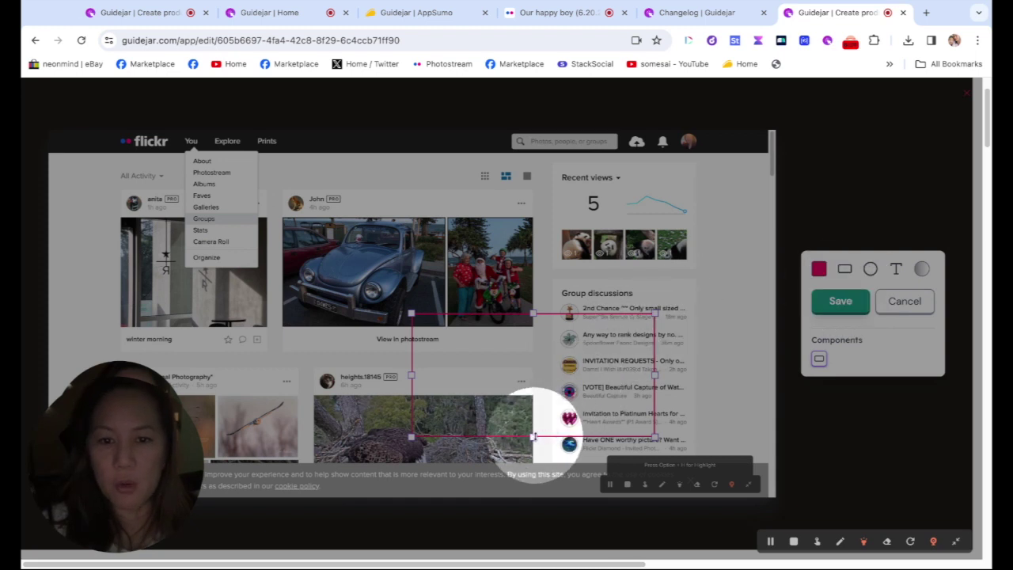
mouse_move(533, 436)
left_mouse_down()
mouse_move(543, 340)
mouse_move(533, 321)
mouse_move(615, 276)
mouse_move(635, 293)
left_mouse_up()
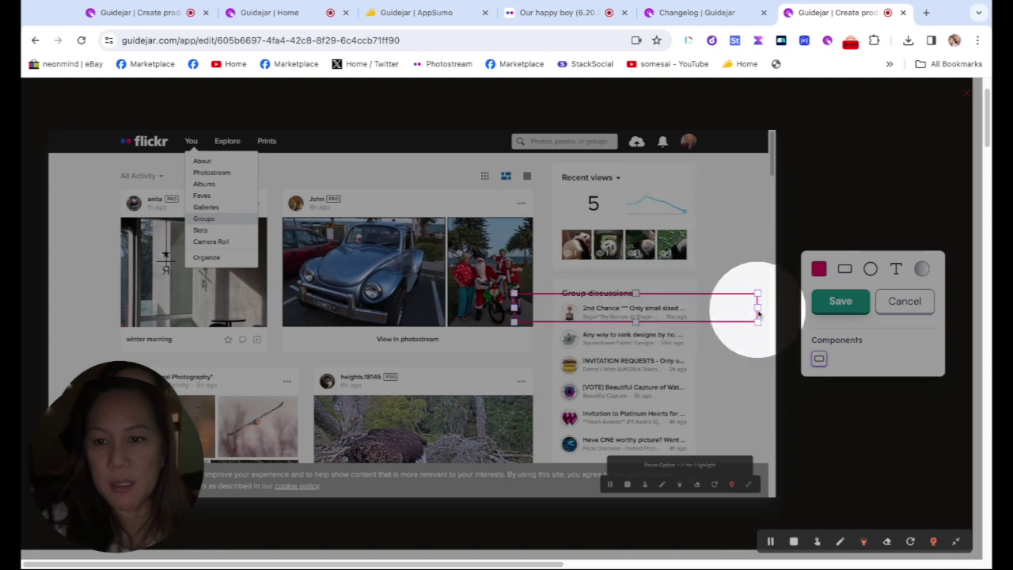
left_click_drag(765, 311, 705, 311)
left_click_drag(515, 307, 546, 307)
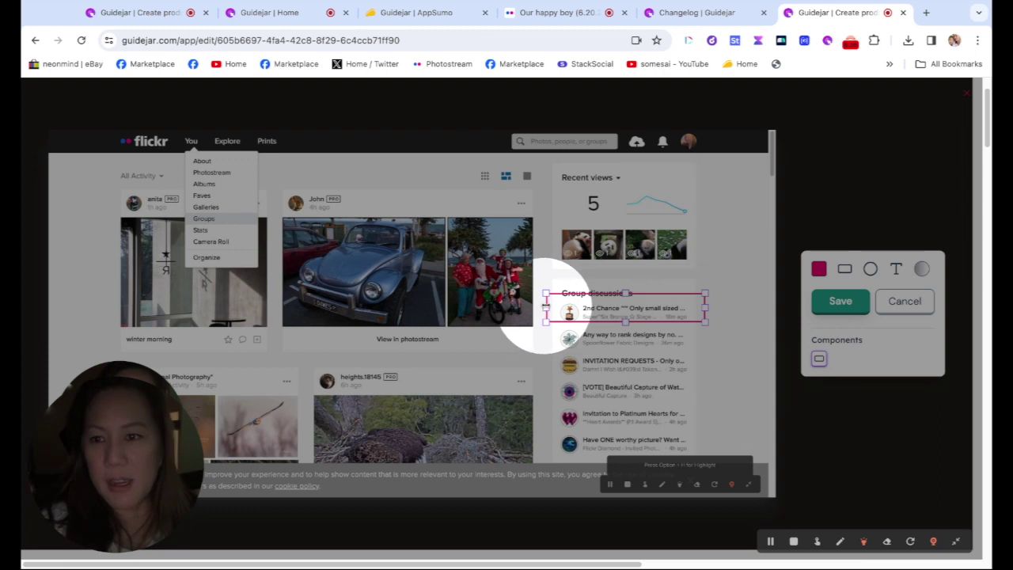
Add a bold 'See group' text label above the framed discussion and save the screenshot
left_click(899, 269)
left_click(633, 269)
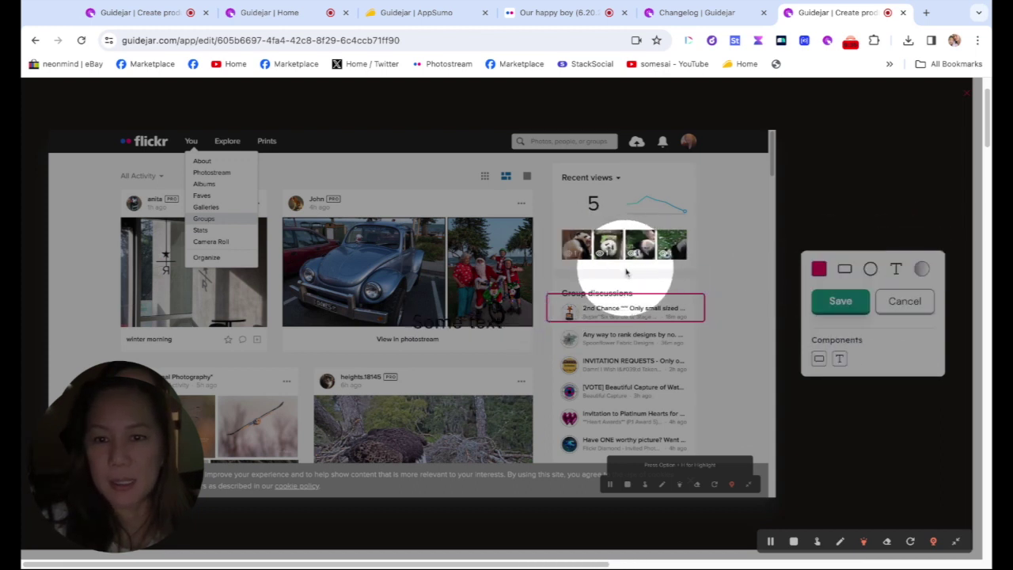
left_click_drag(634, 269, 486, 322)
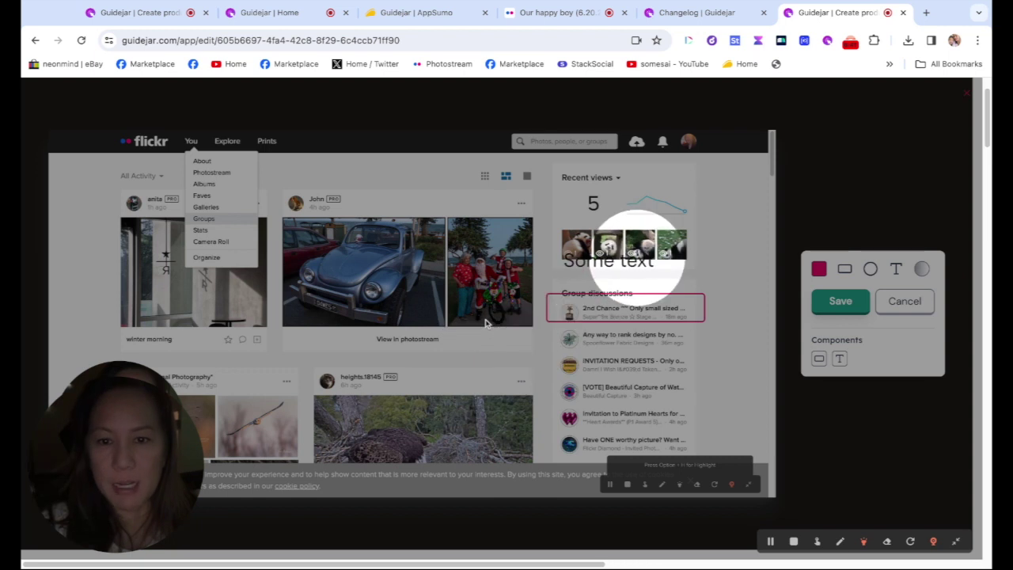
left_click_drag(626, 257, 635, 275)
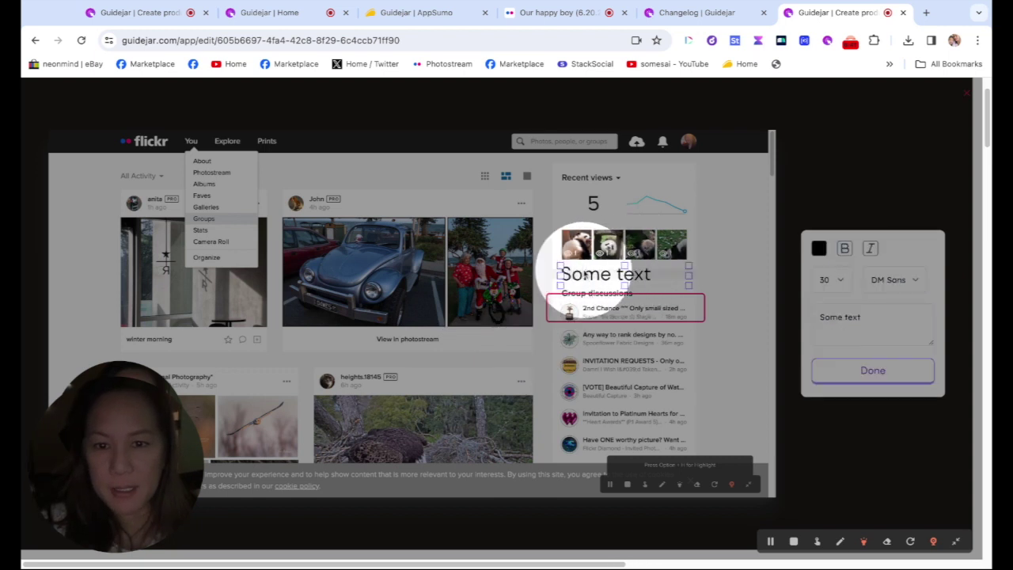
double_click(863, 317)
left_click_drag(865, 317, 783, 317)
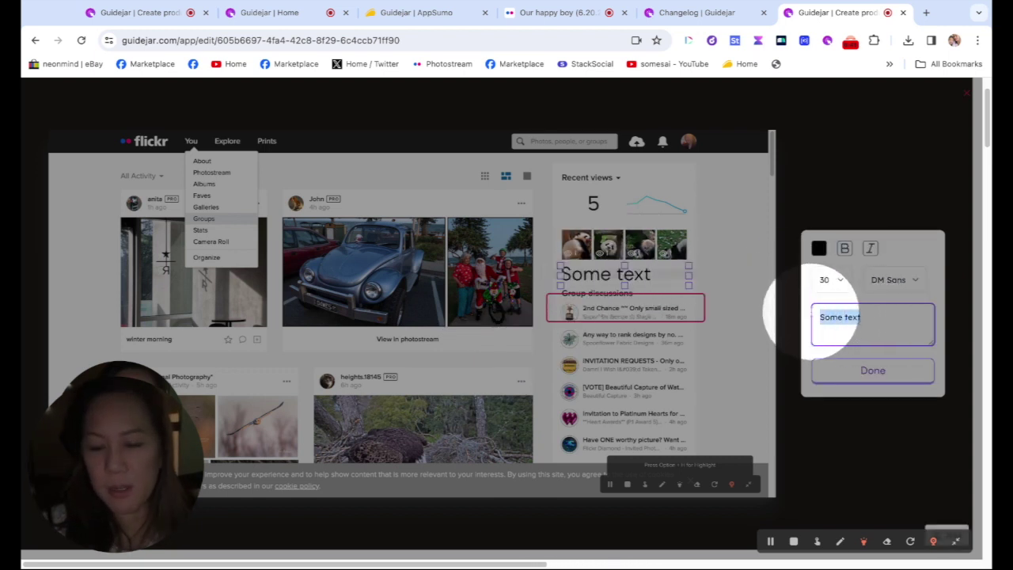
type("See group discussion")
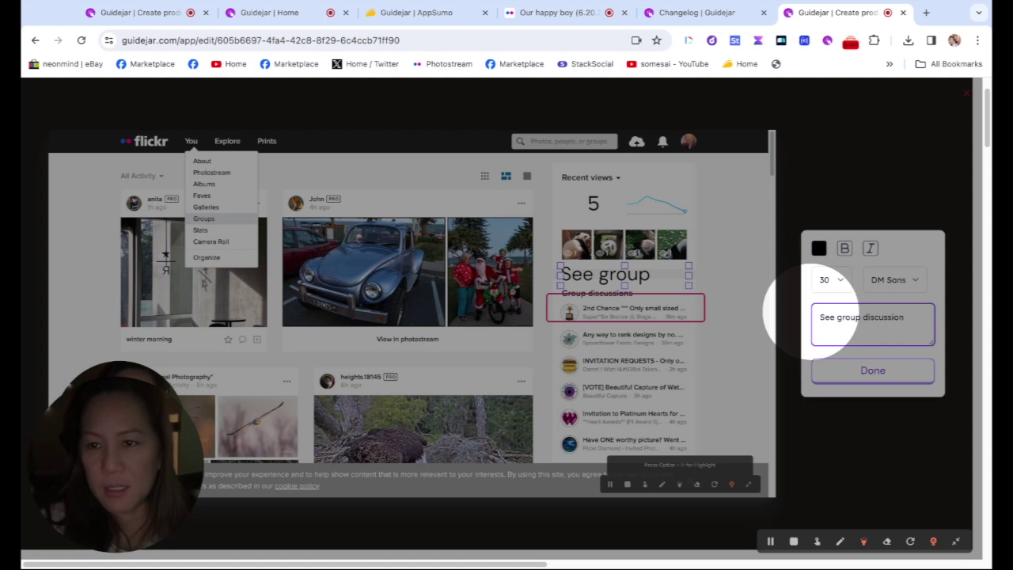
left_click(845, 250)
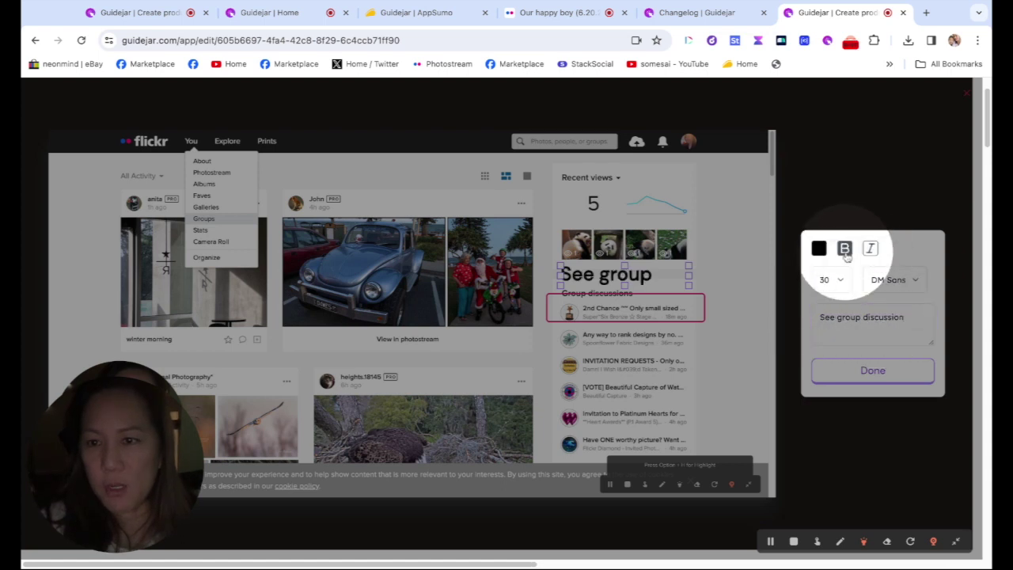
left_click(876, 375)
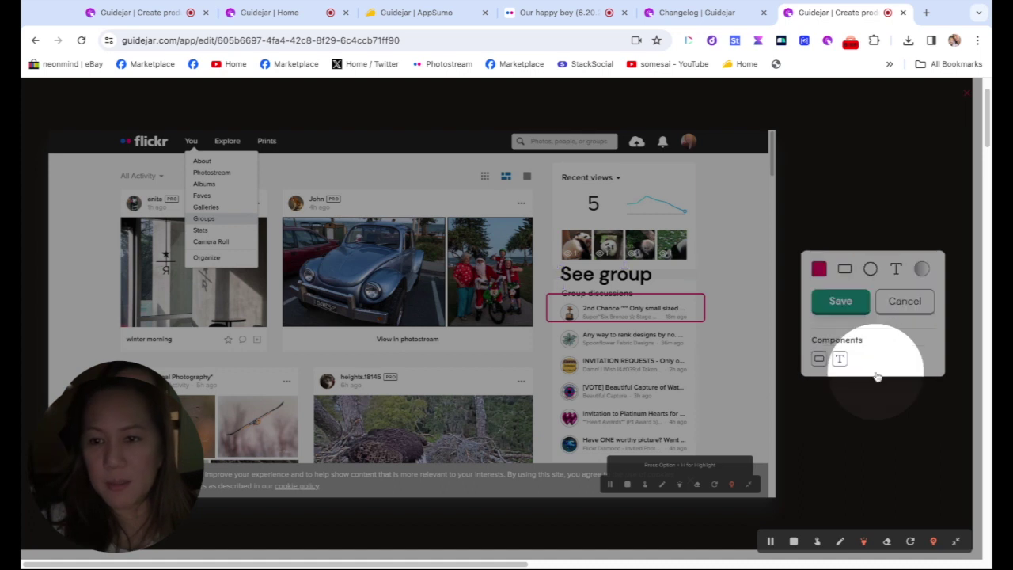
left_click(855, 300)
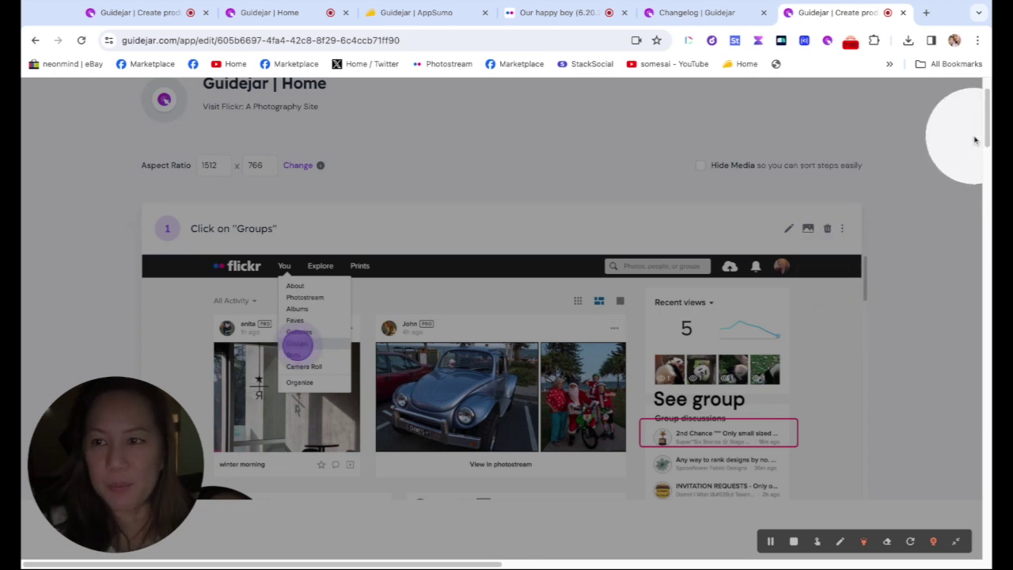
Finish editing the Flickr guide so it is published
scroll(988, 126, "down", 4)
scroll(988, 126, "down", 3)
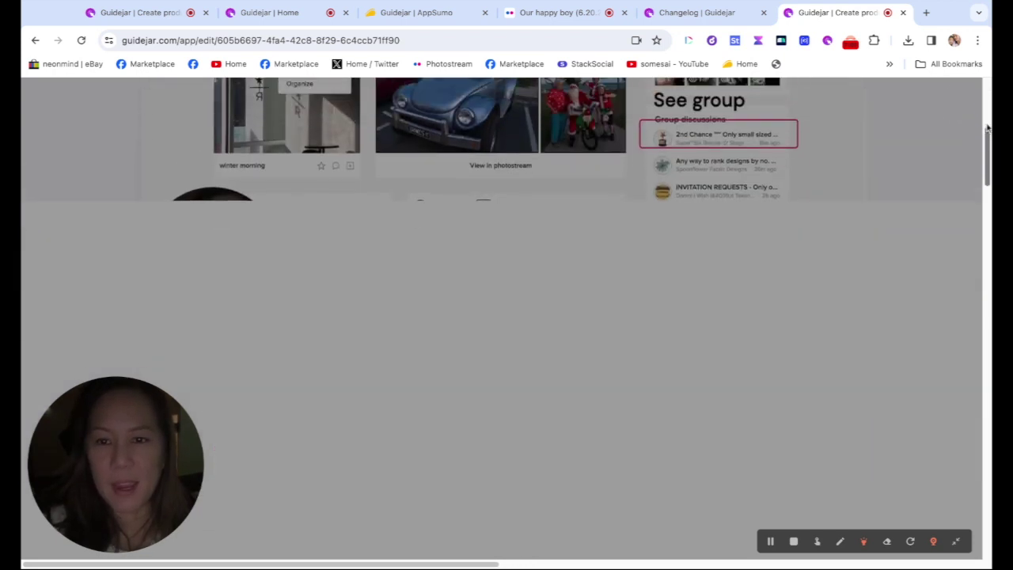
scroll(988, 126, "up", 10)
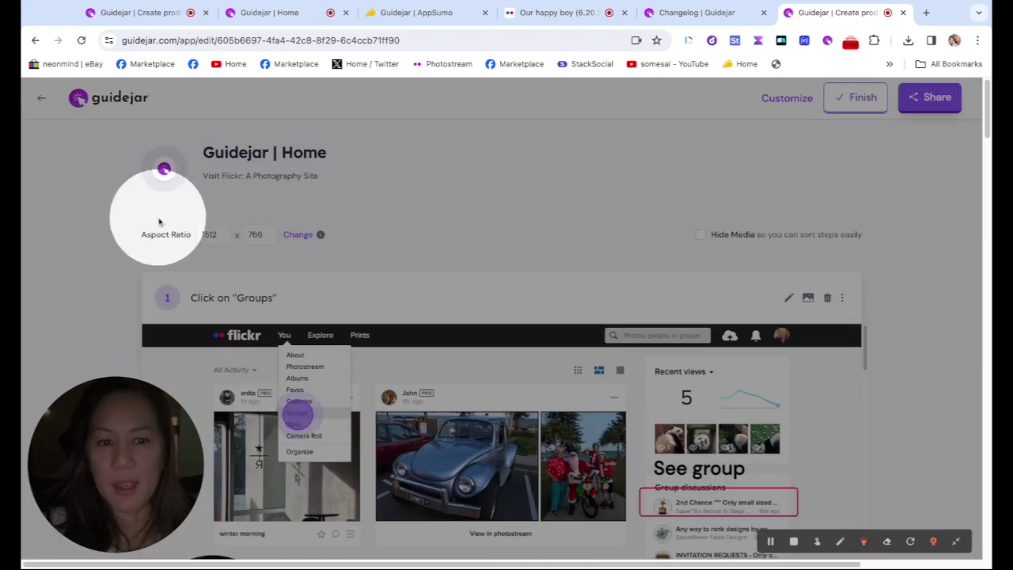
left_click(863, 98)
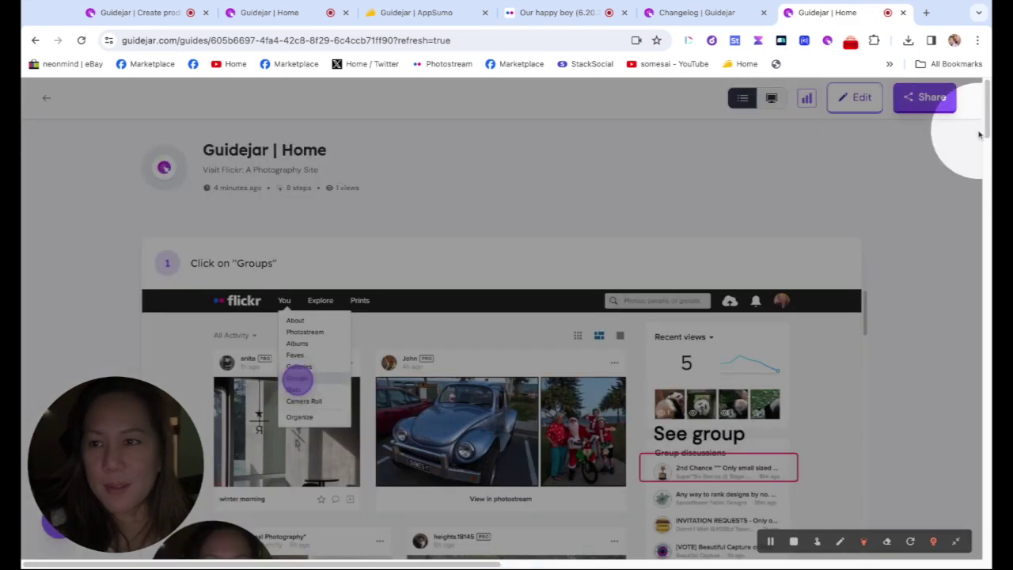
Scroll through the published guide's 8 steps and return to the top
scroll(981, 131, "down", 12)
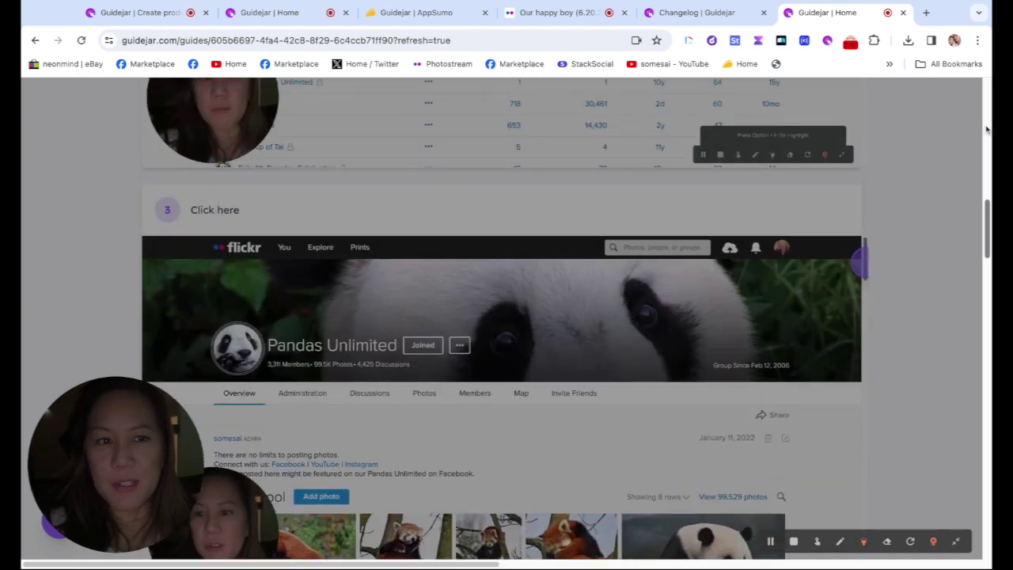
scroll(986, 129, "up", 10)
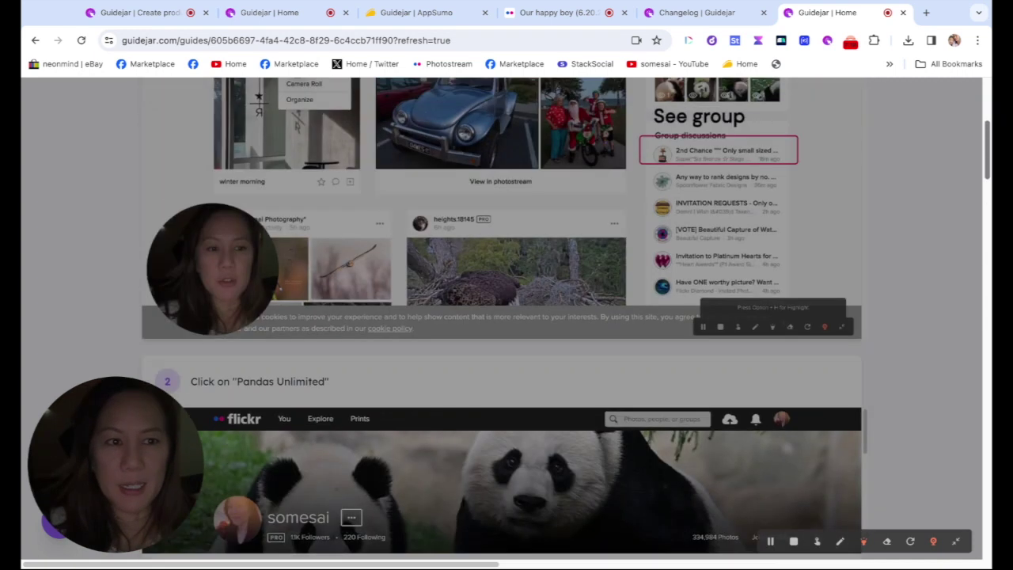
scroll(982, 127, "up", 3)
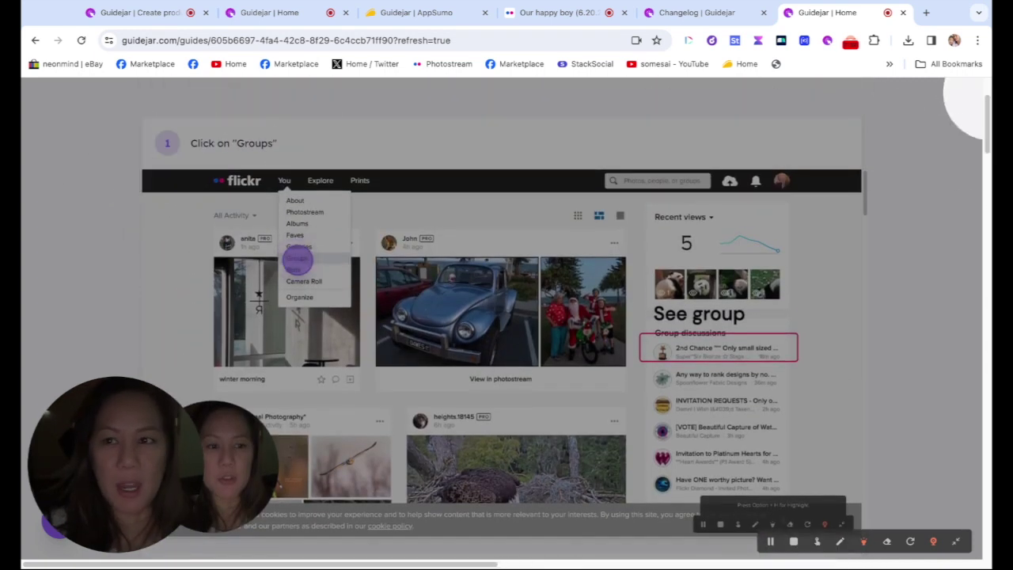
scroll(982, 127, "down", 5)
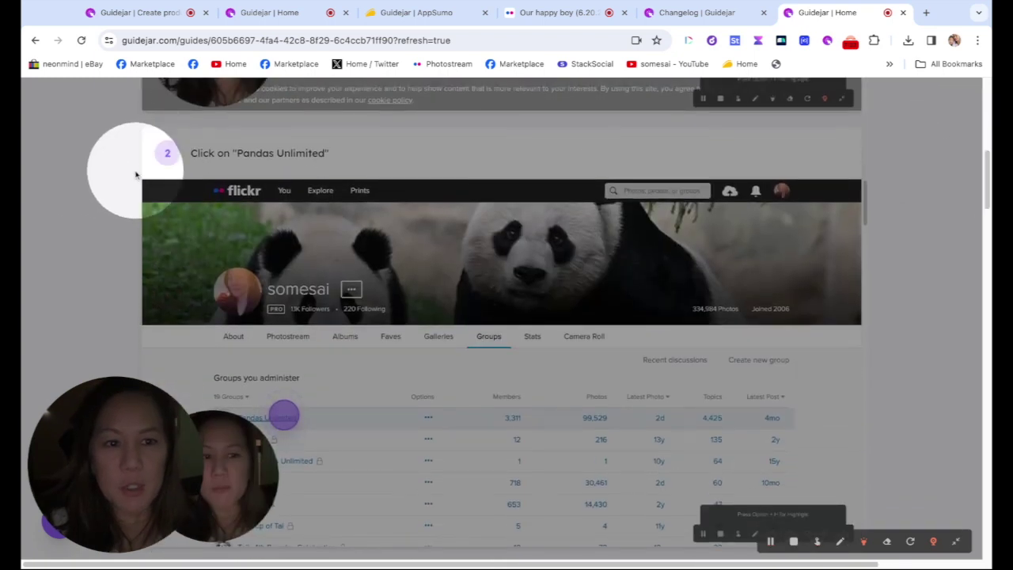
scroll(990, 155, "down", 3)
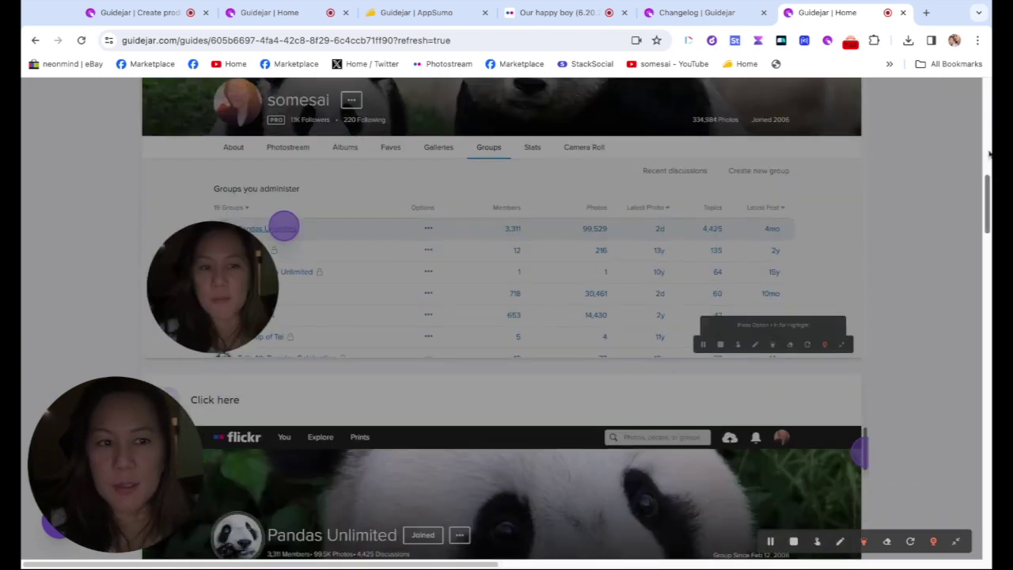
scroll(990, 155, "down", 3)
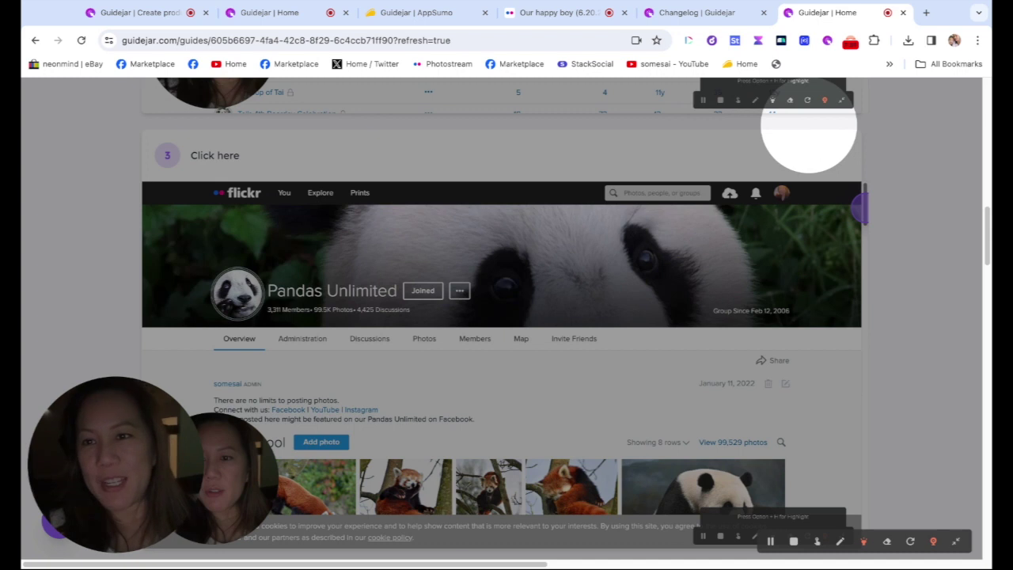
scroll(985, 233, "up", 10)
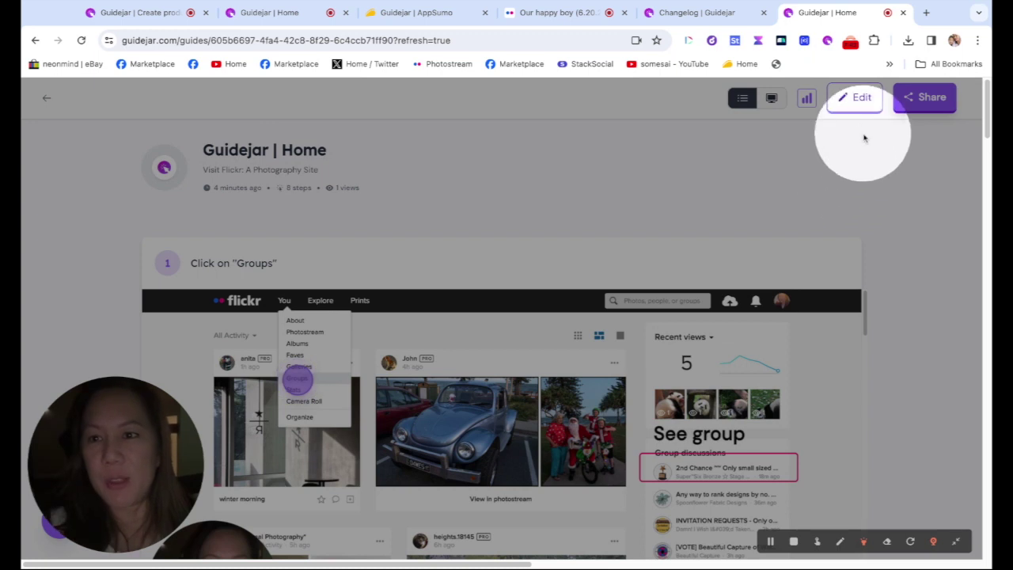
Copy the guide's share link and its embed code
left_click(947, 102)
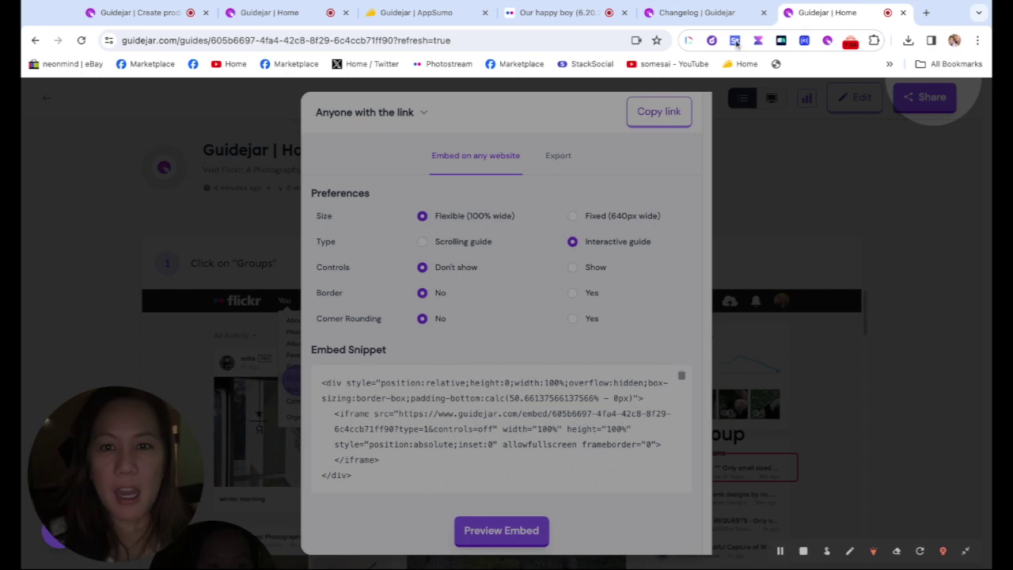
left_click(665, 110)
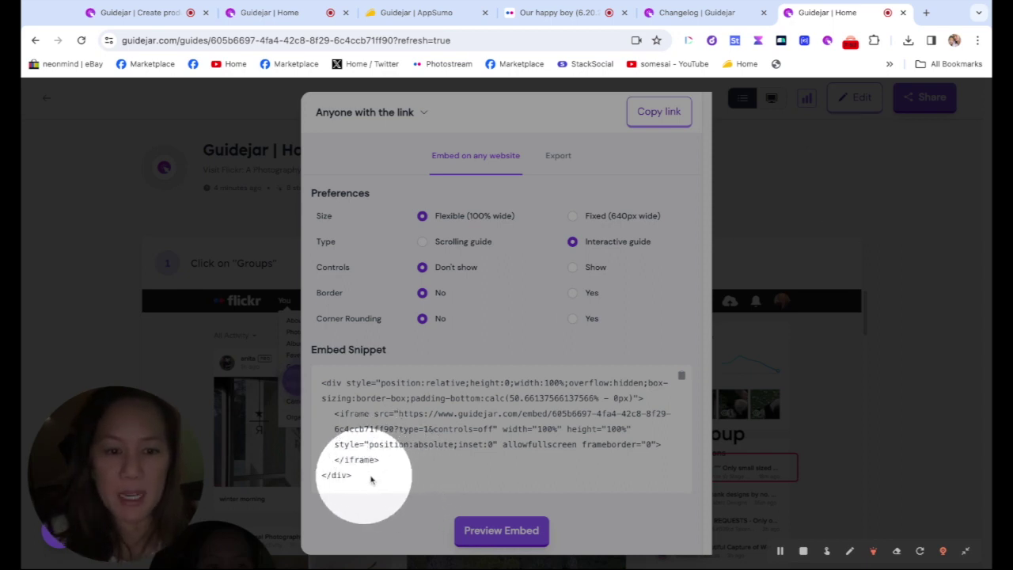
left_click(413, 394)
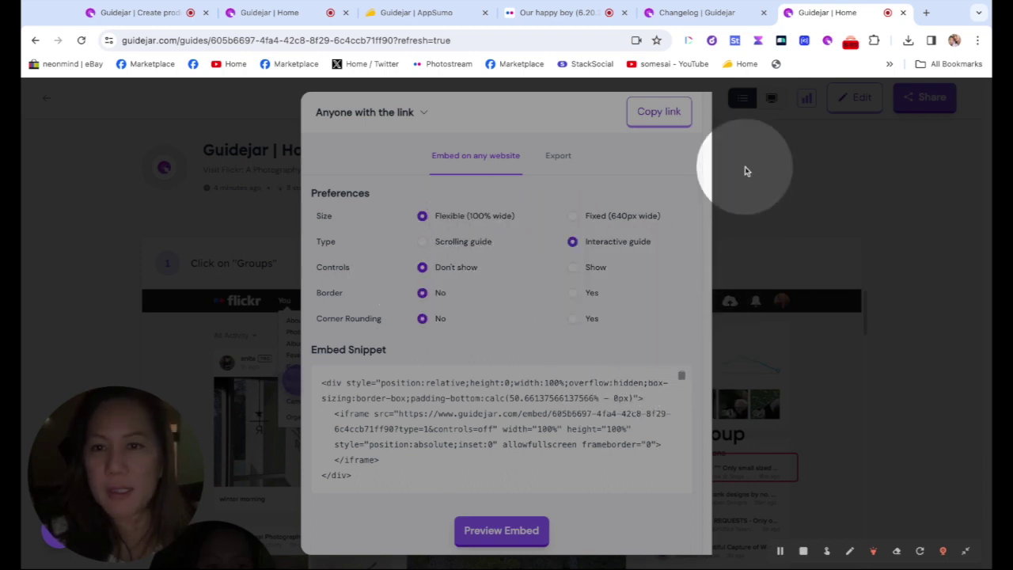
left_click(662, 125)
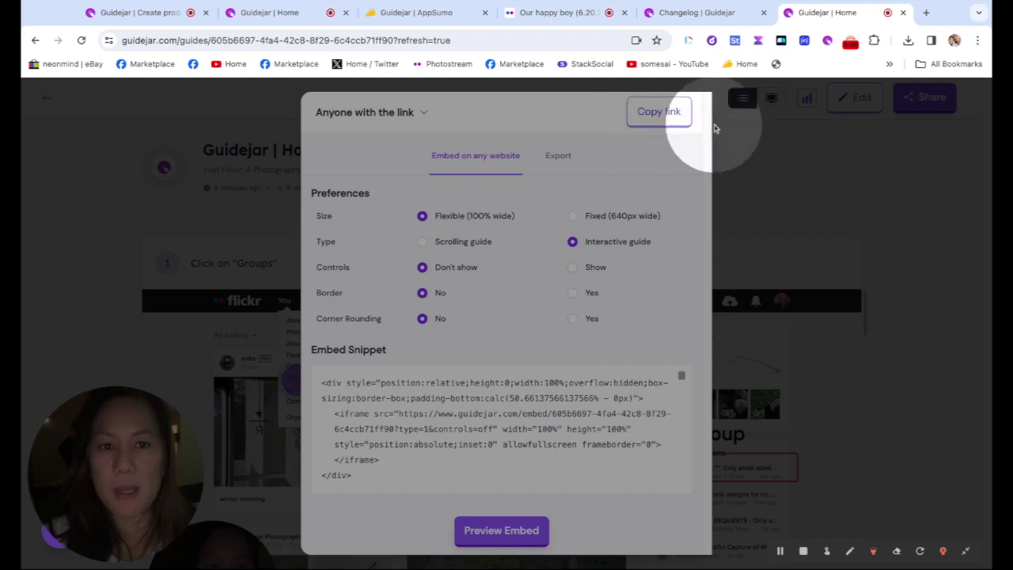
Switch link access to Restricted and back to anyone with the link
left_click(423, 112)
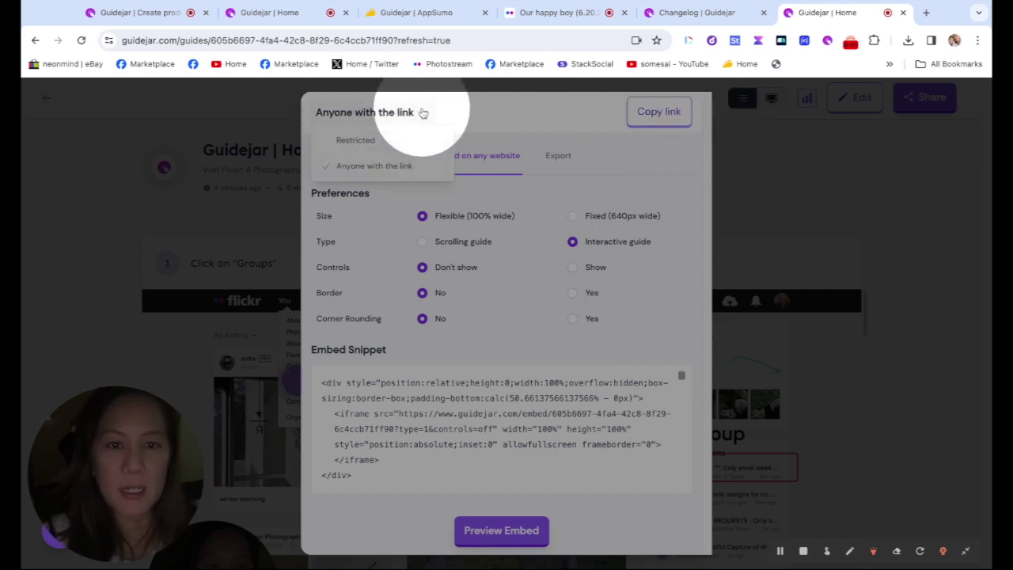
left_click(378, 141)
left_click(370, 114)
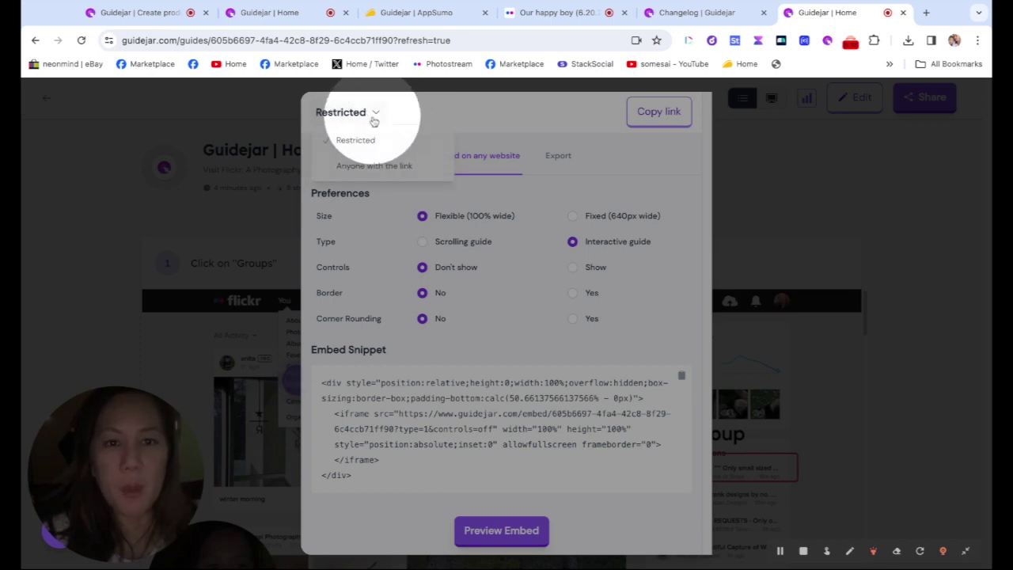
left_click(349, 166)
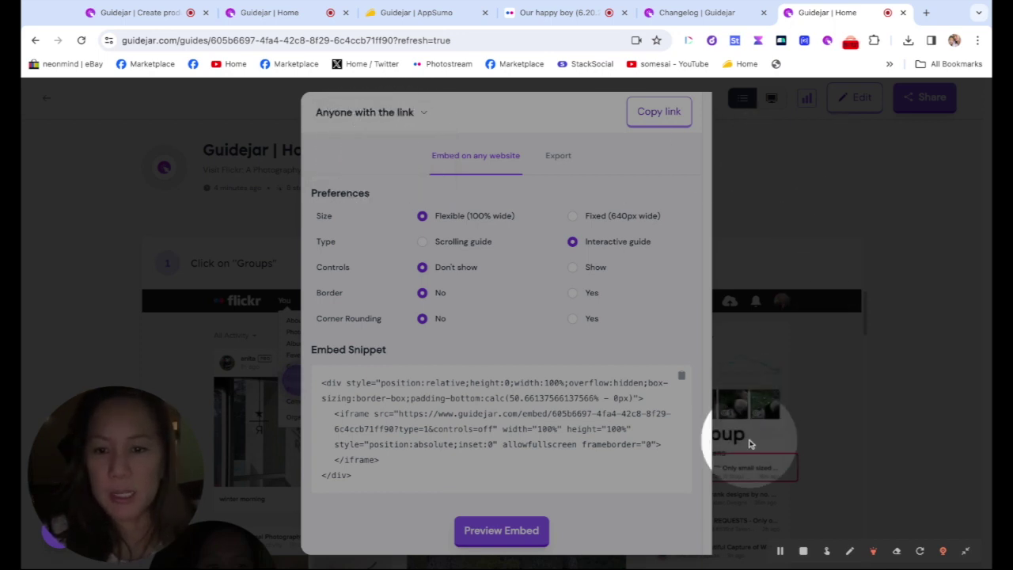
left_click(827, 226)
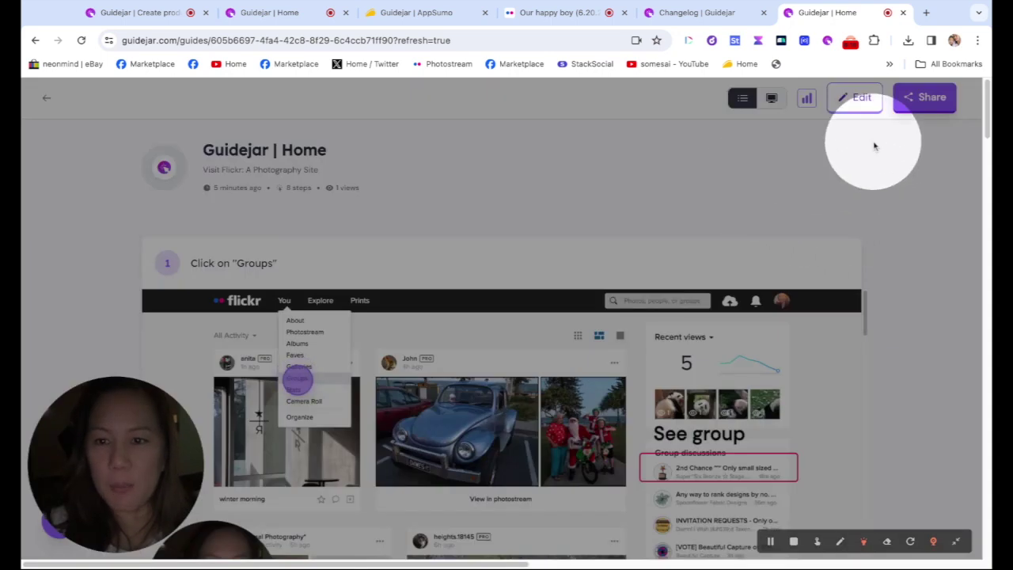
left_click(918, 97)
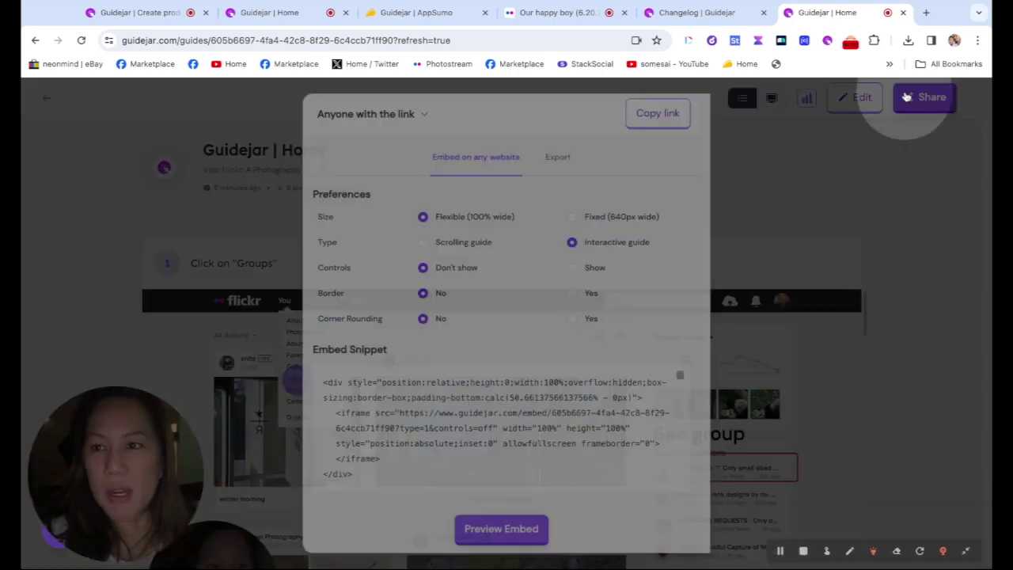
Export the guide as a PDF from the share dialog's export options
left_click(559, 158)
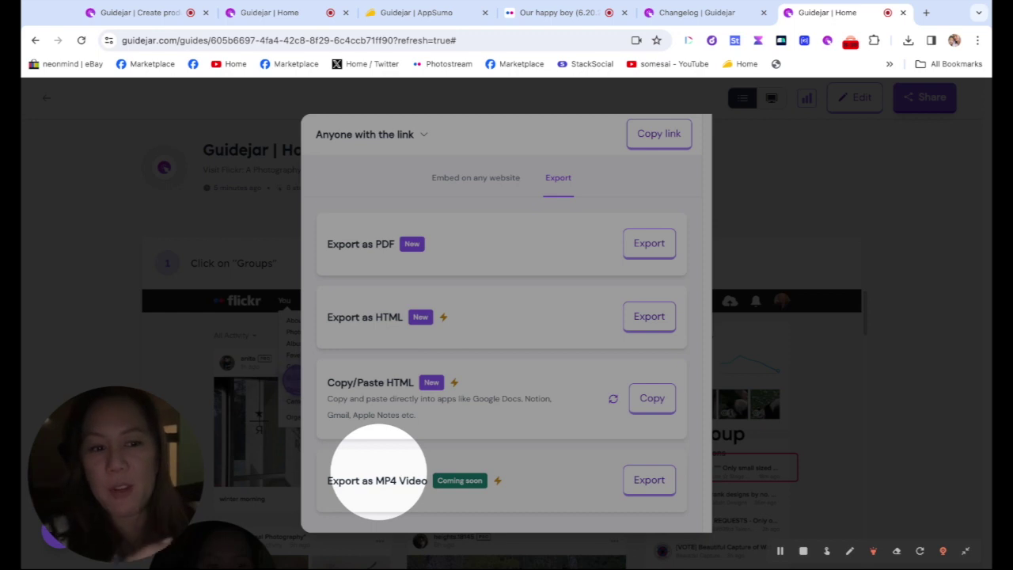
left_click(650, 240)
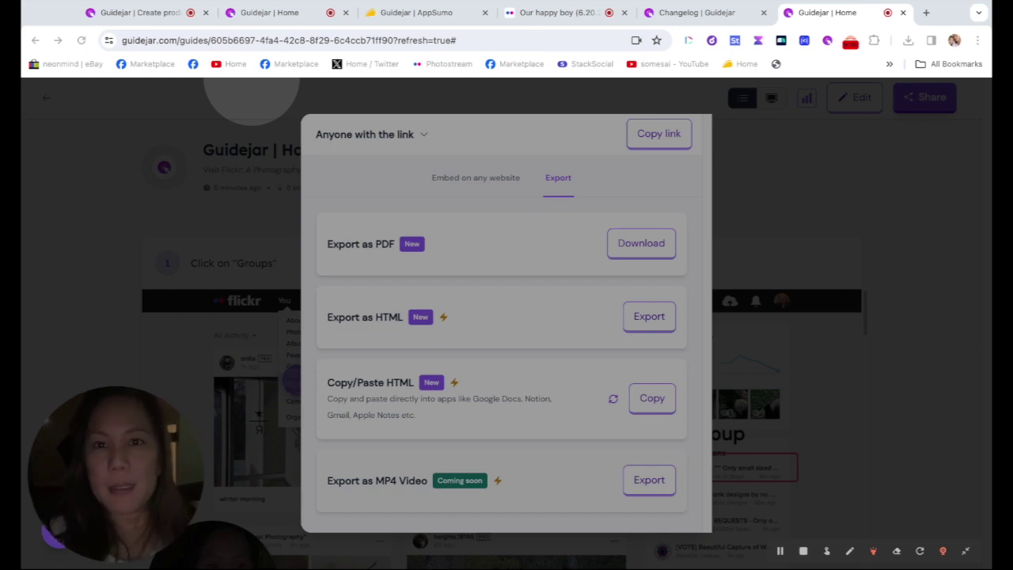
Open the Guidejar AppSumo deal page and jump to its Plans & features comparison
key("super+3")
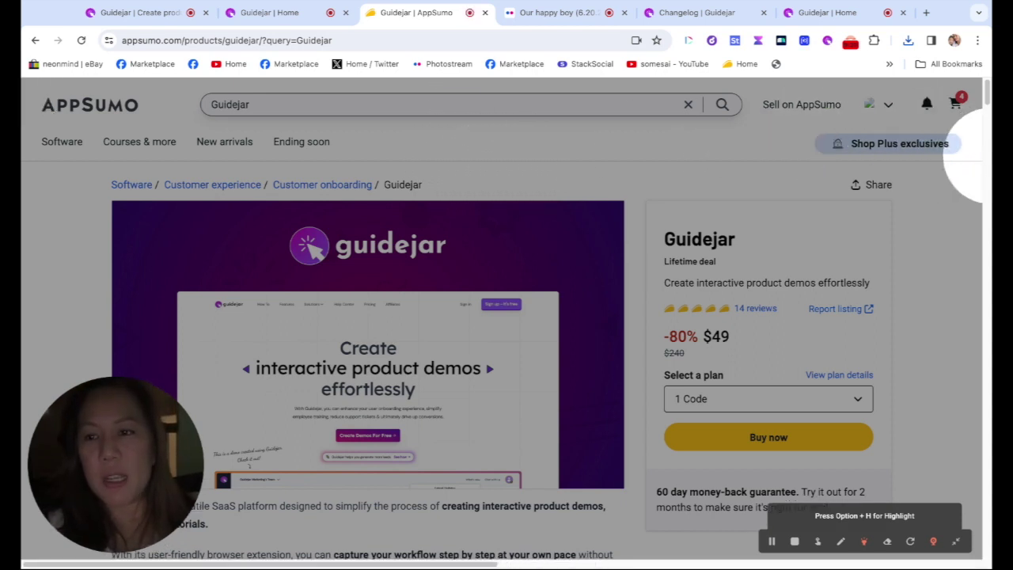
scroll(989, 94, "down", 10)
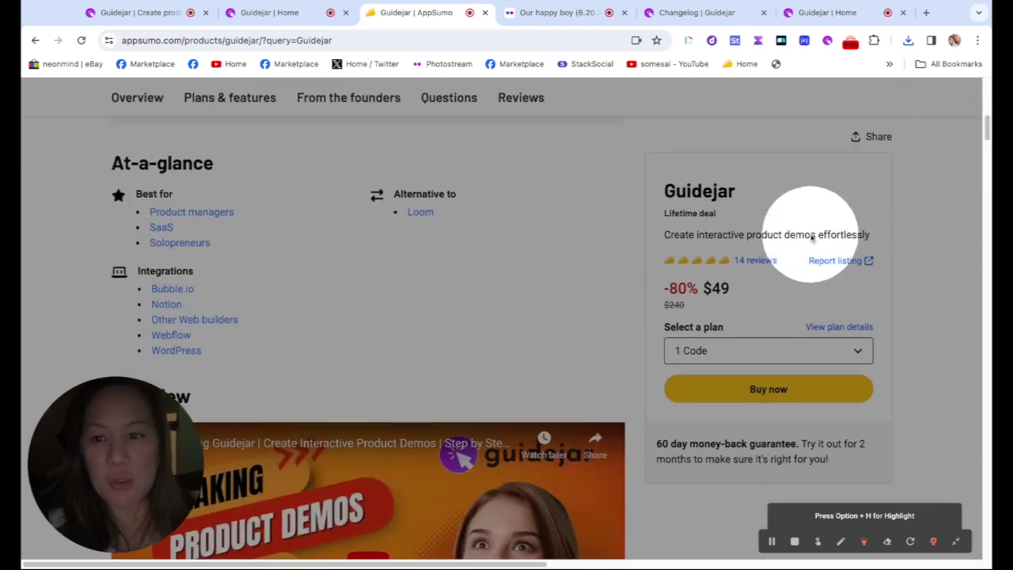
left_click(831, 327)
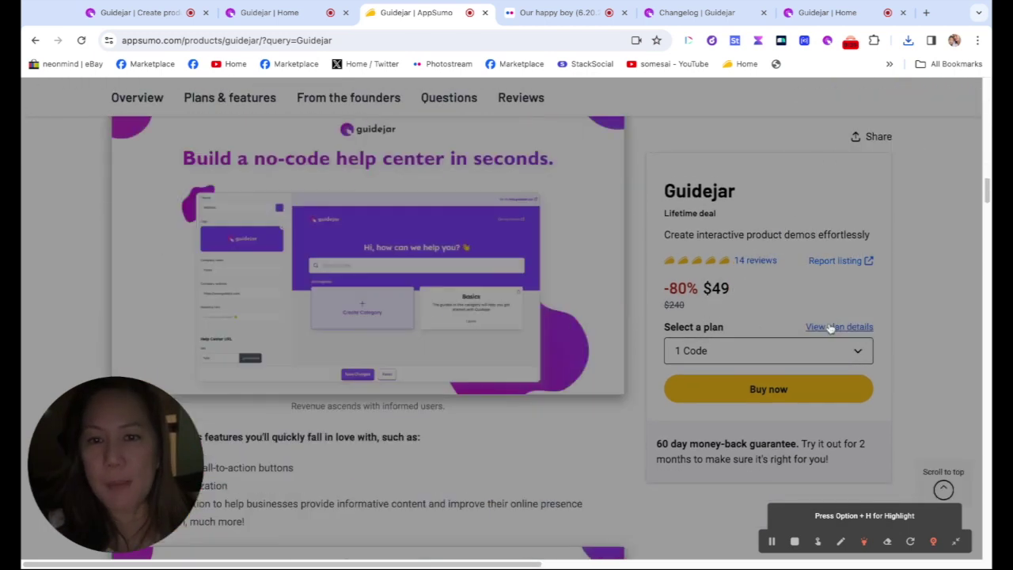
scroll(982, 253, "down", 4)
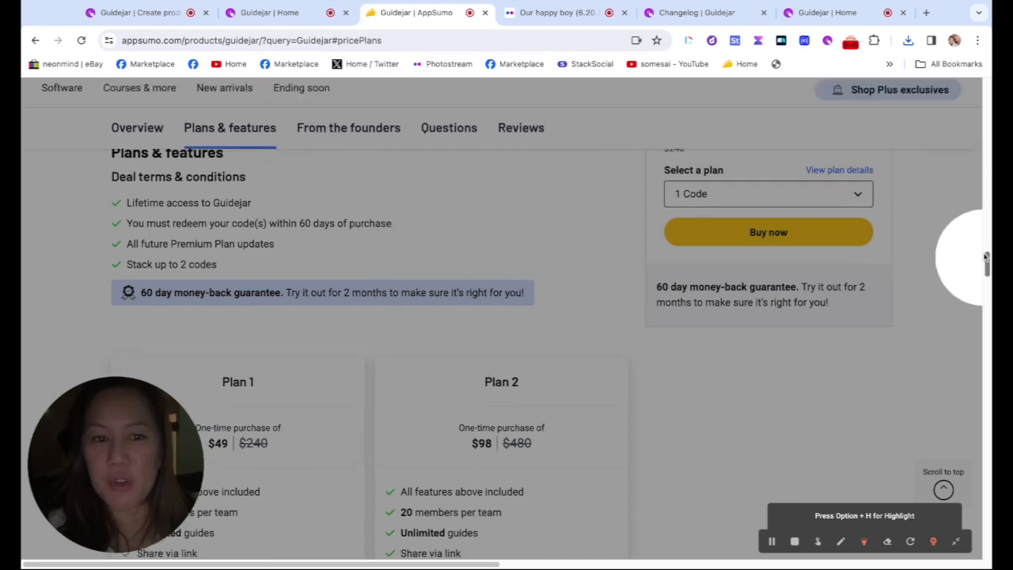
scroll(985, 261, "up", 1)
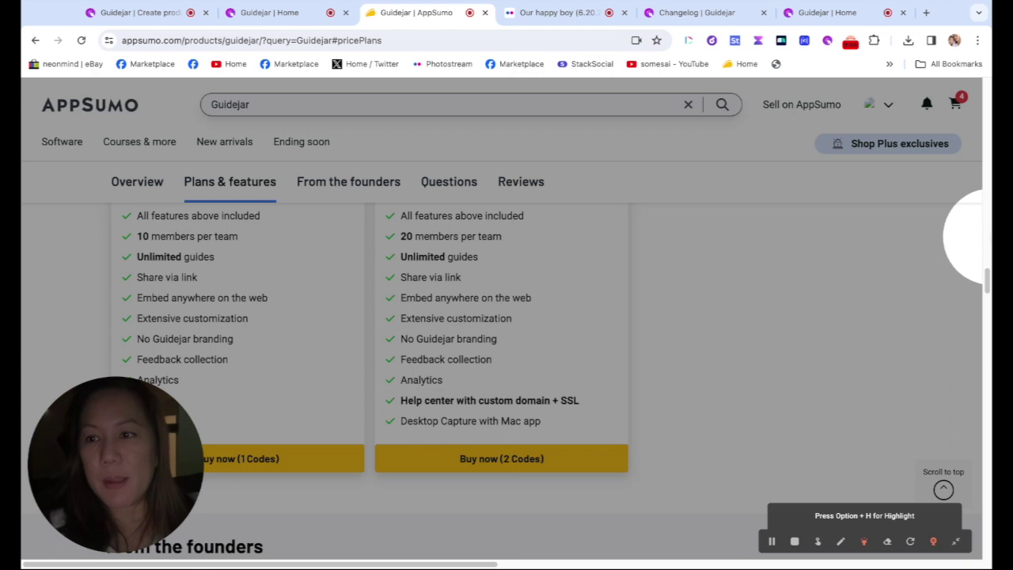
left_click_drag(987, 290, 987, 282)
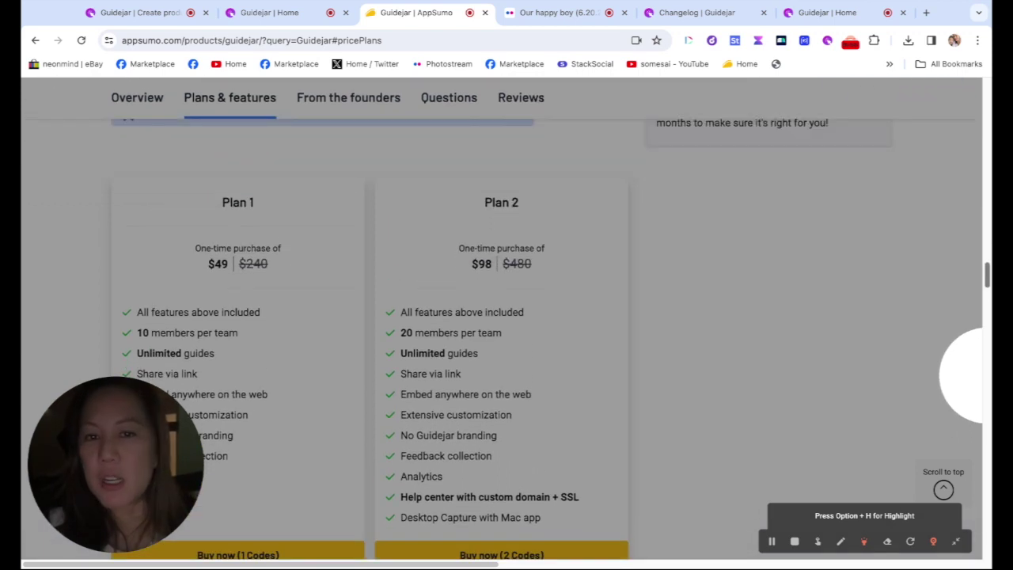
scroll(987, 257, "down", 2)
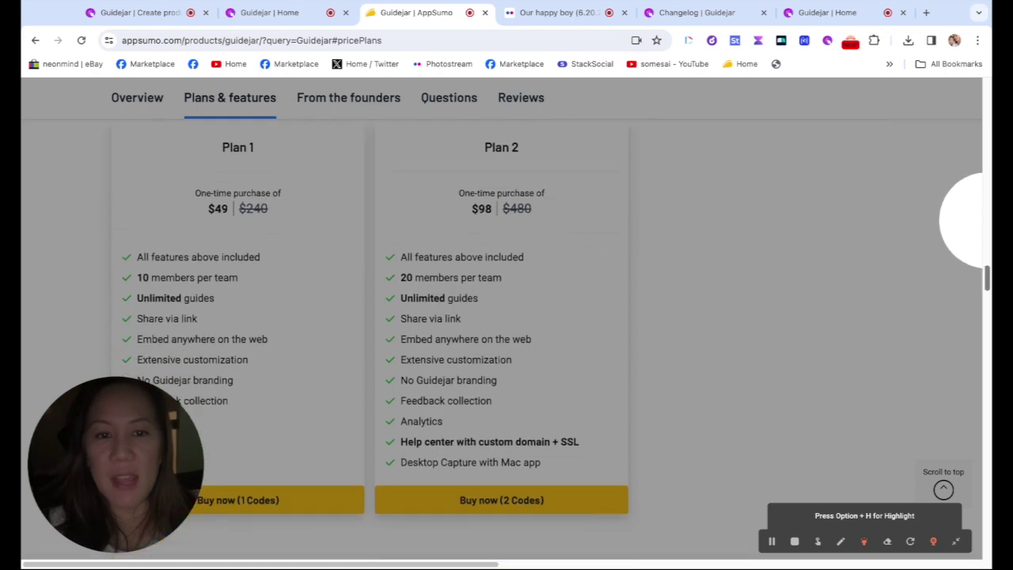
scroll(553, 324, "down", 1)
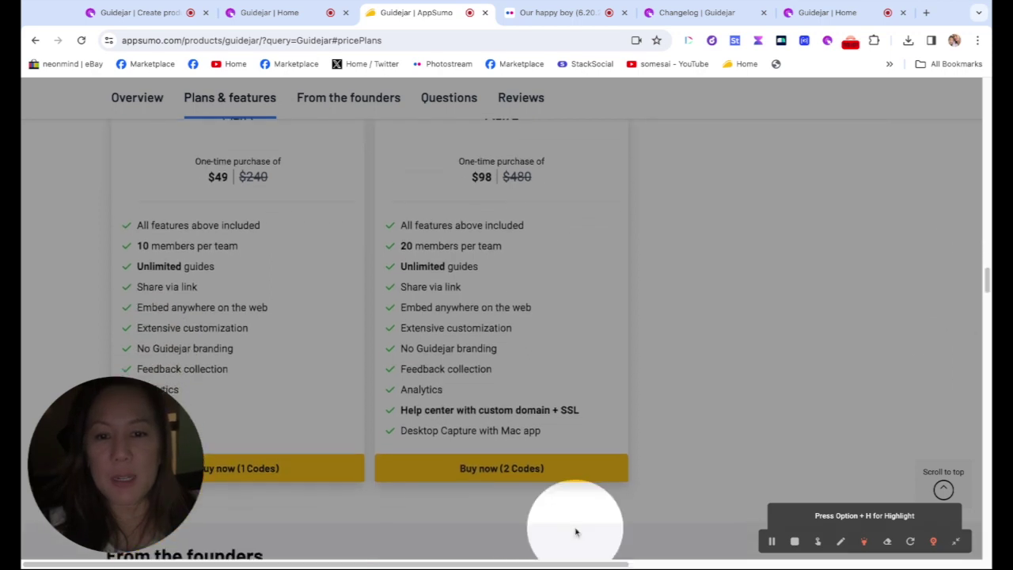
scroll(988, 278, "up", 5)
scroll(988, 281, "up", 10)
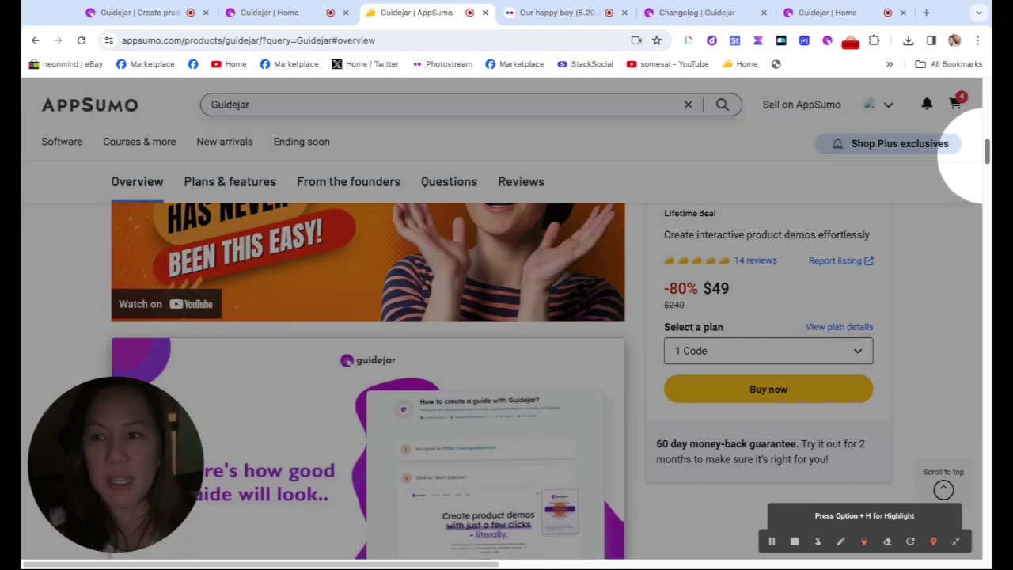
scroll(982, 158, "up", 5)
scroll(972, 111, "up", 2)
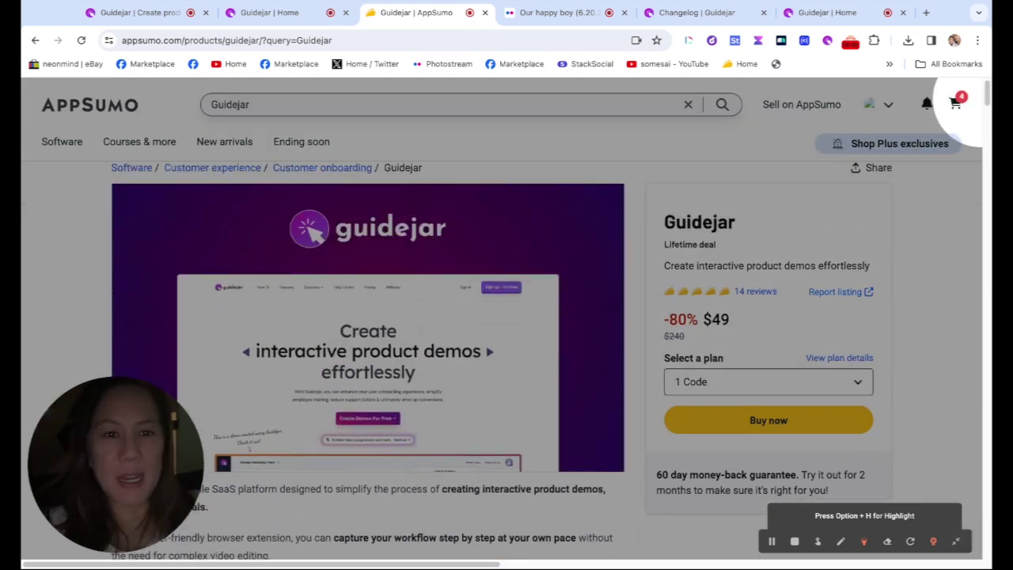